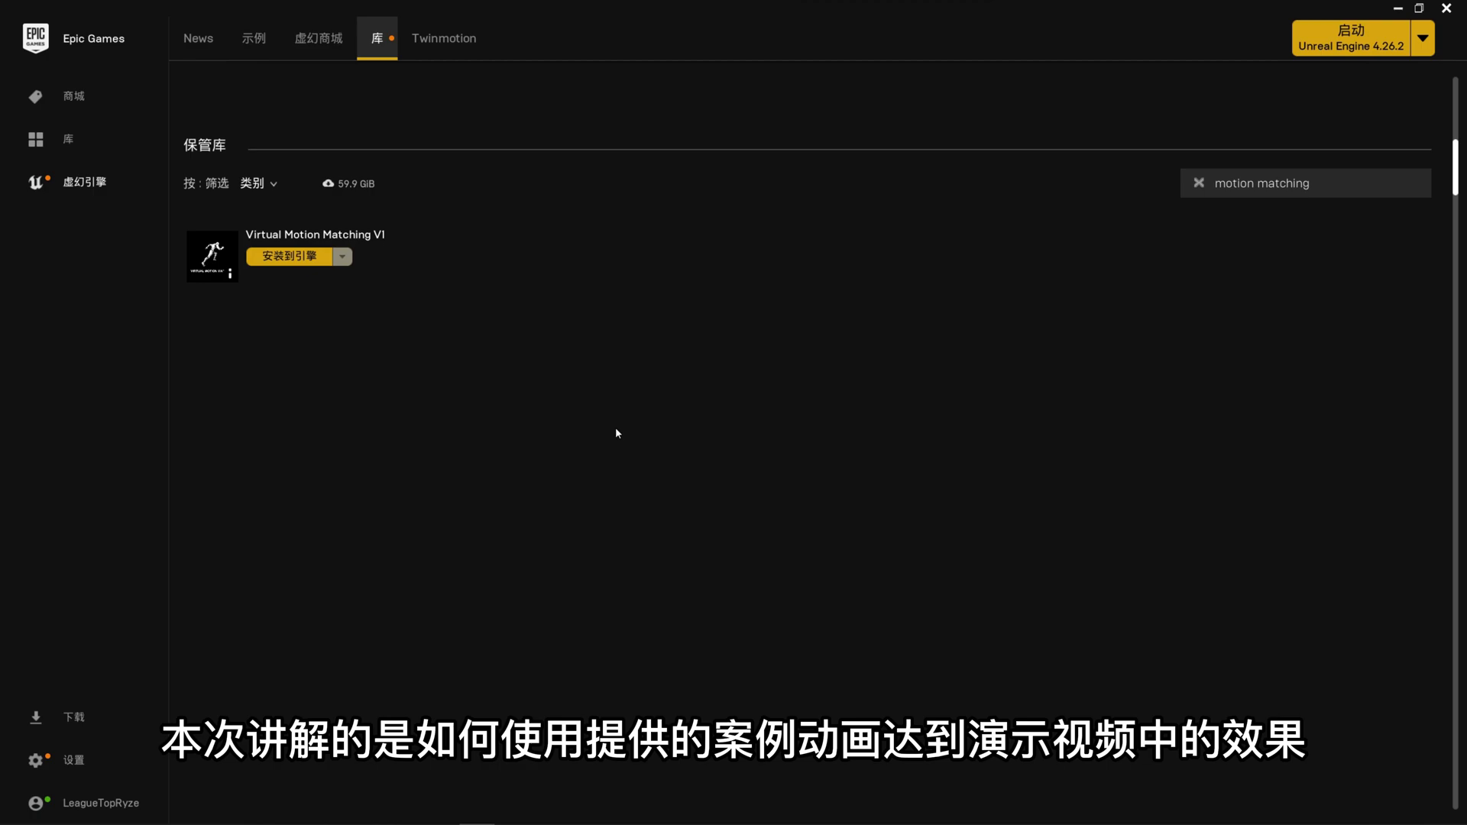
Step: Install the Virtual Motion Matching V1 plugin from the Library vault into engine version 4.27
left_click(289, 259)
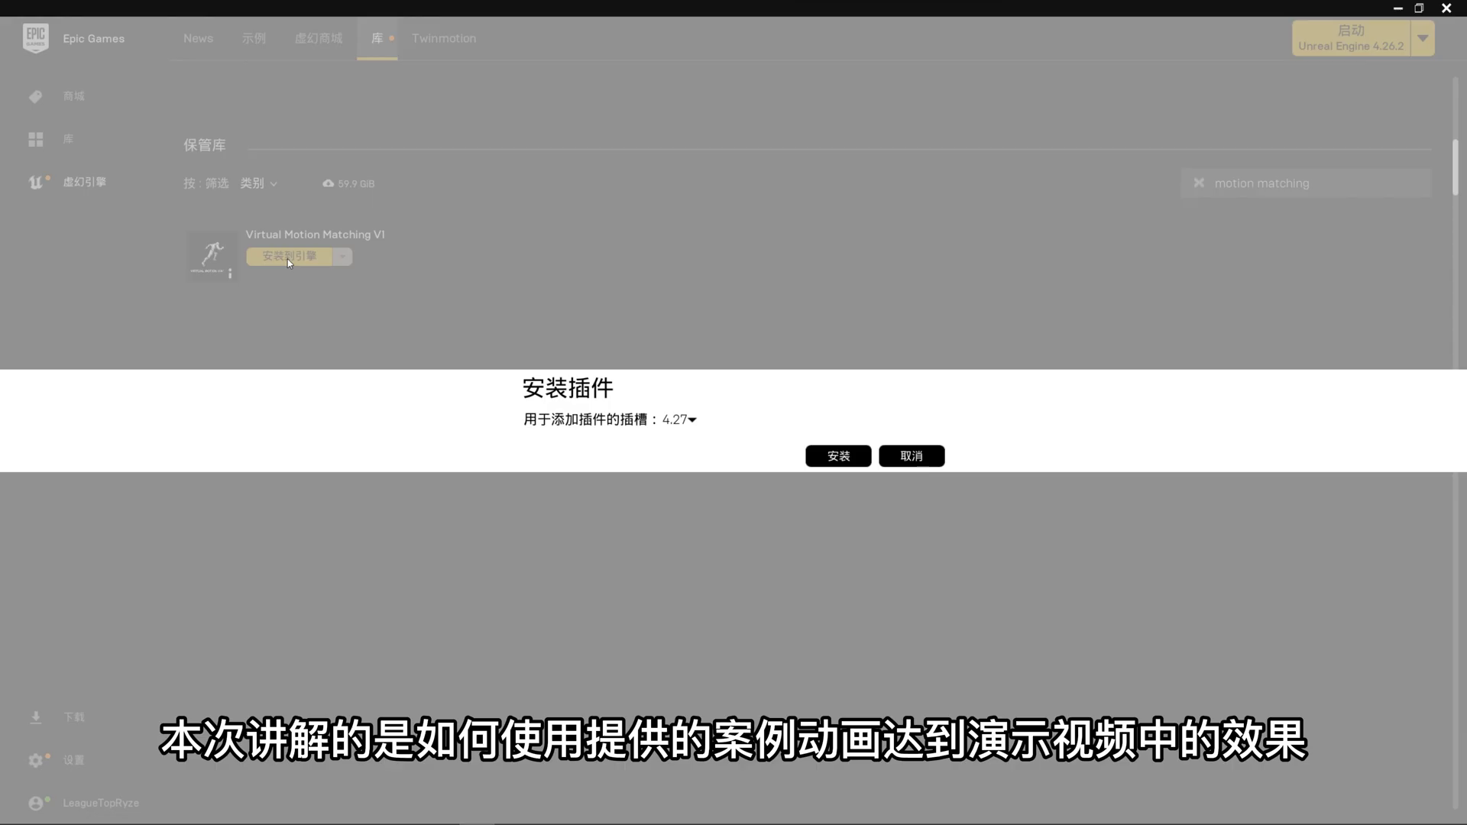
left_click(840, 457)
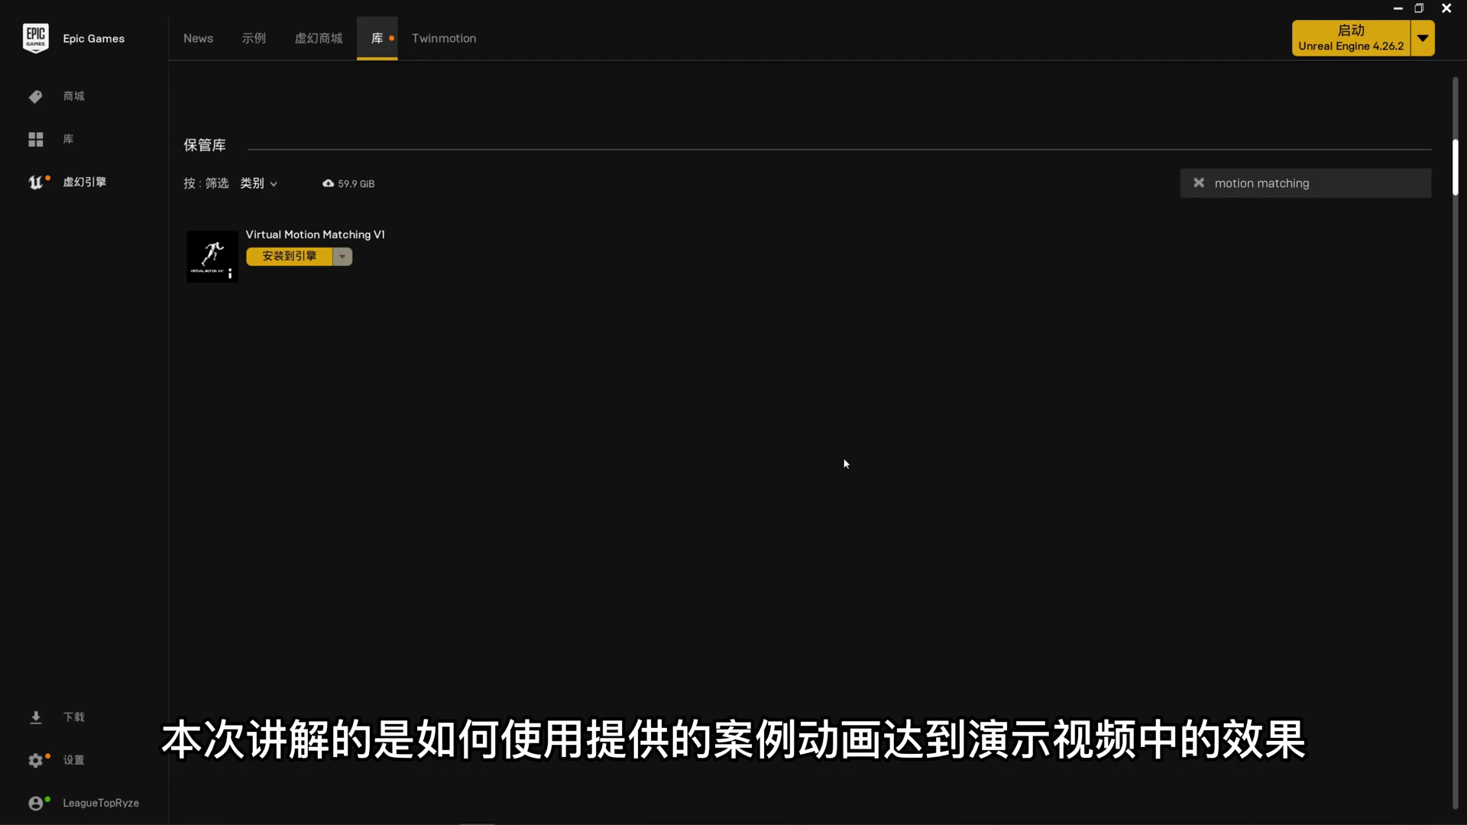
scroll(318, 269, "down", 1)
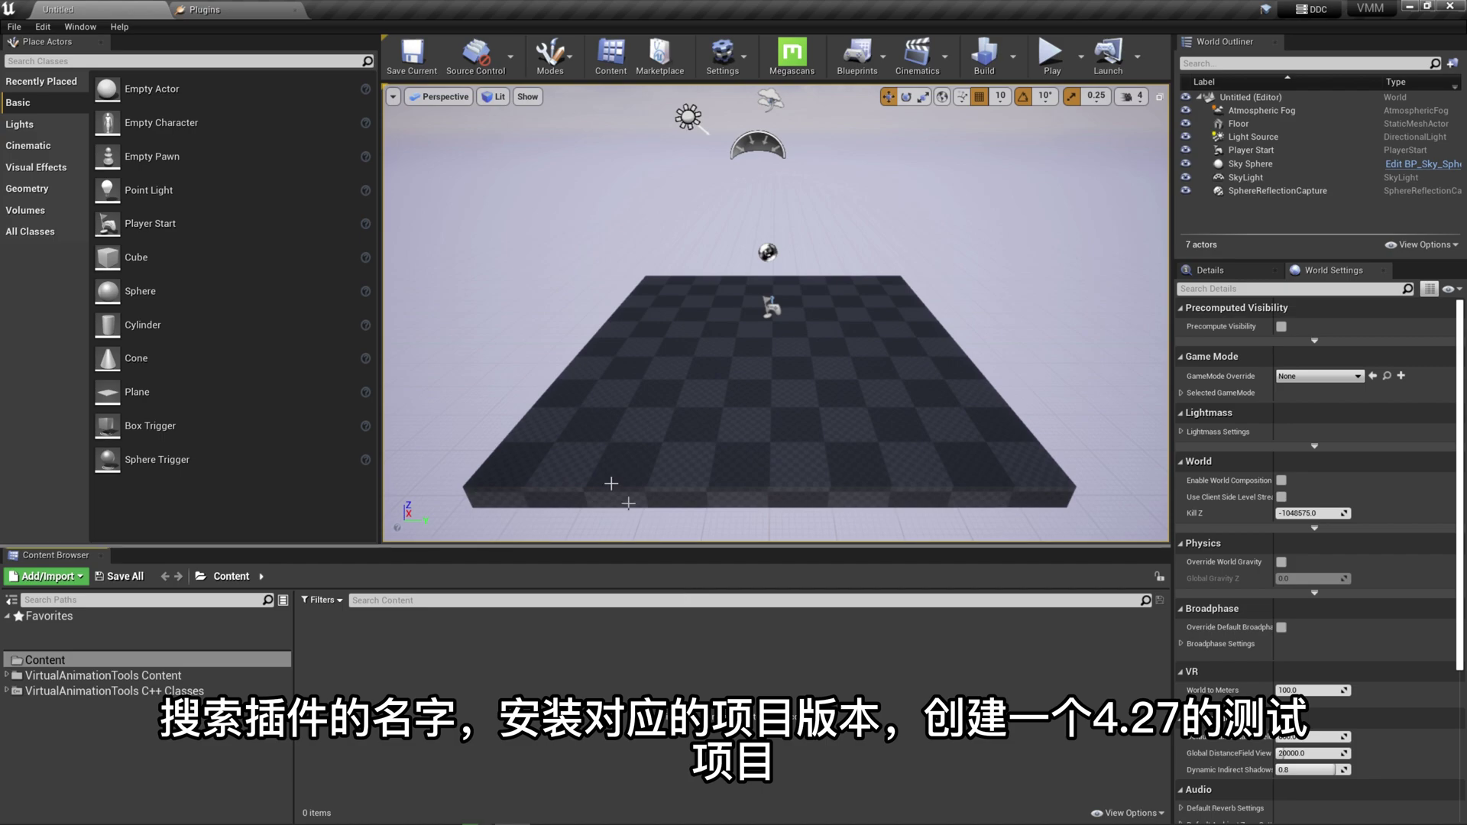
Step: Search plugins for 'MOTION MATCHING', enable VirtualMotionMatching, and restart the editor
left_click(223, 16)
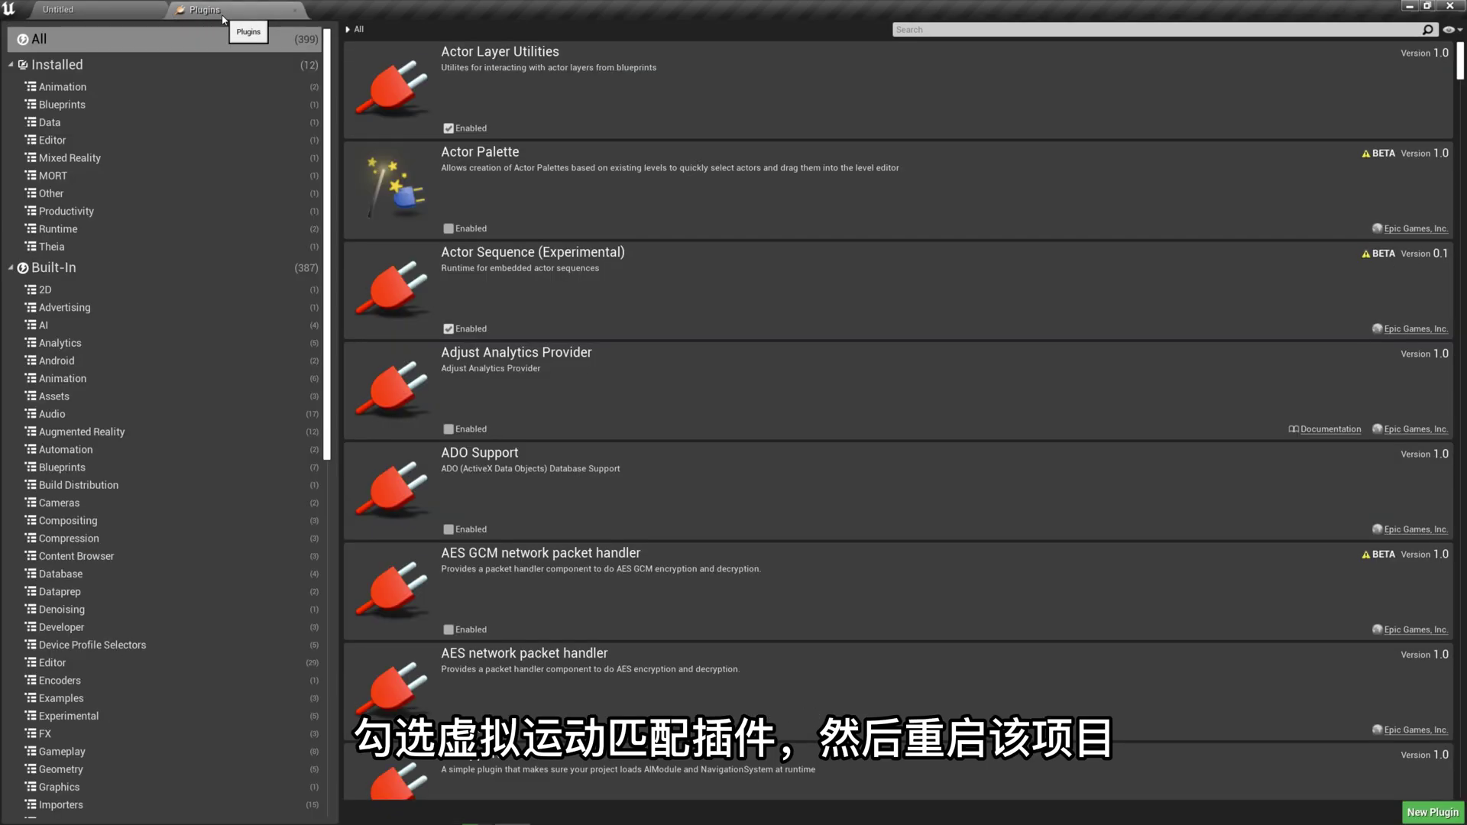
type("MOTION MATCHING")
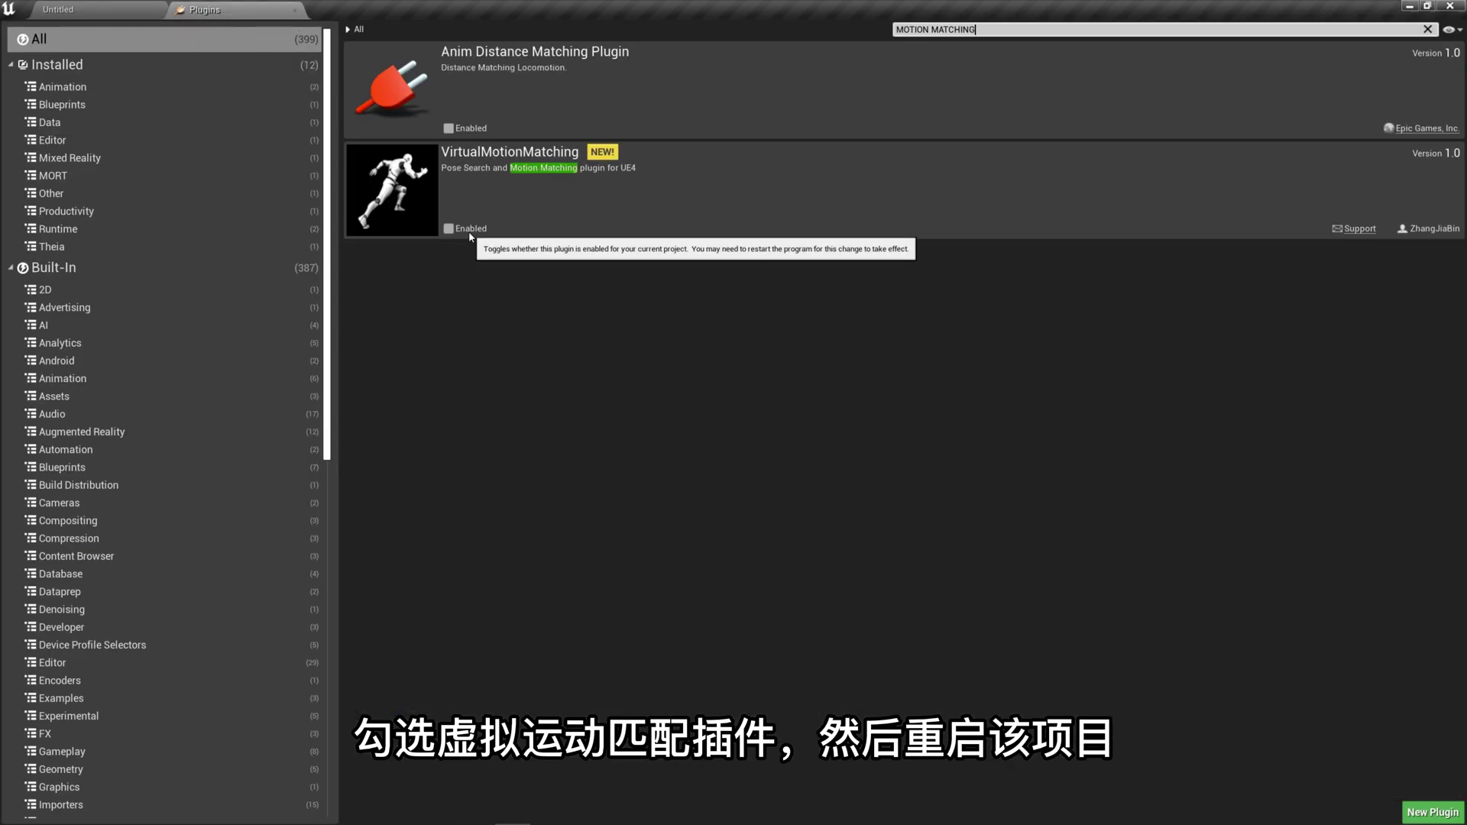
left_click(448, 228)
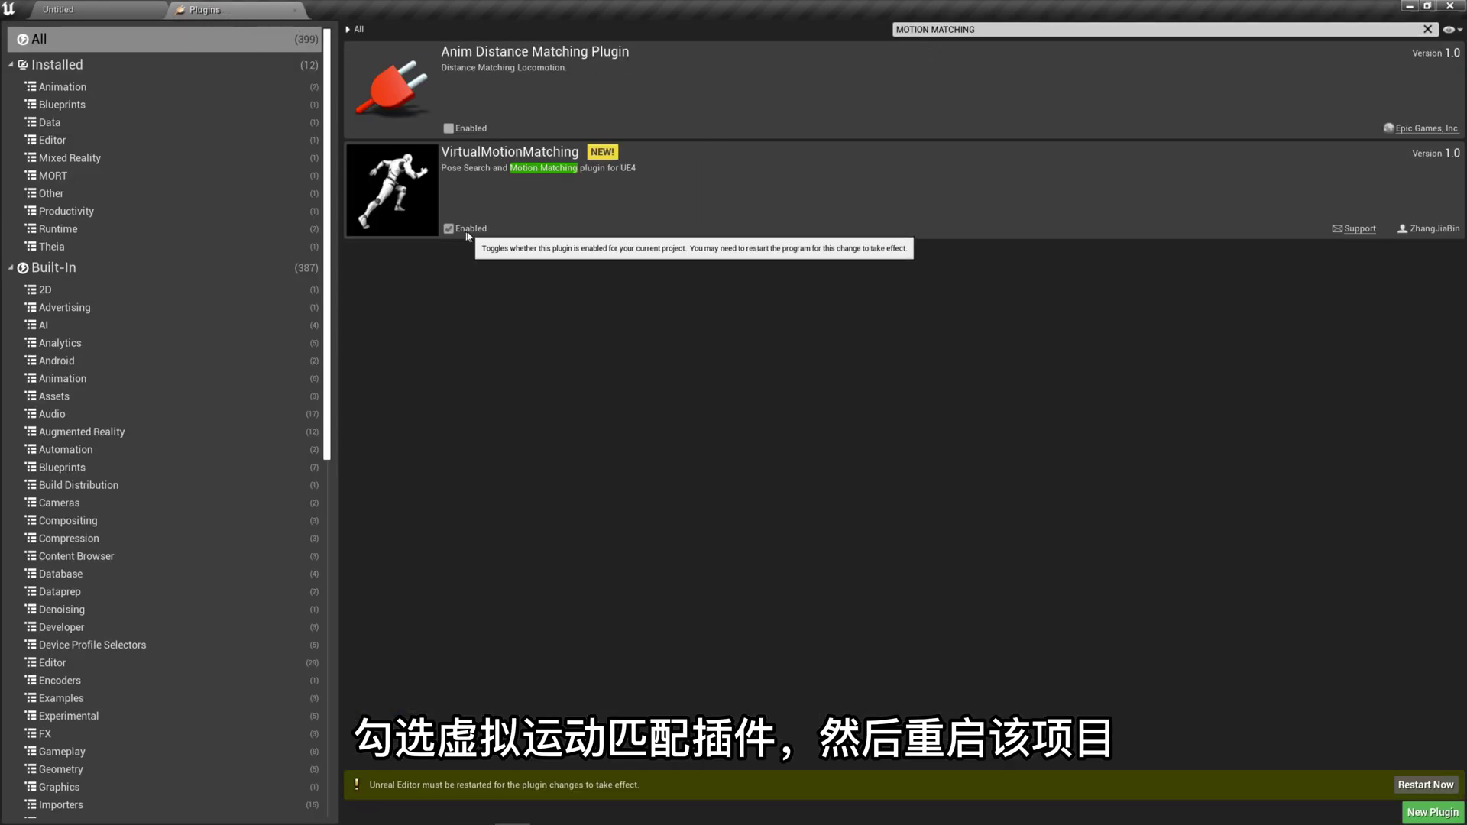
left_click(1409, 785)
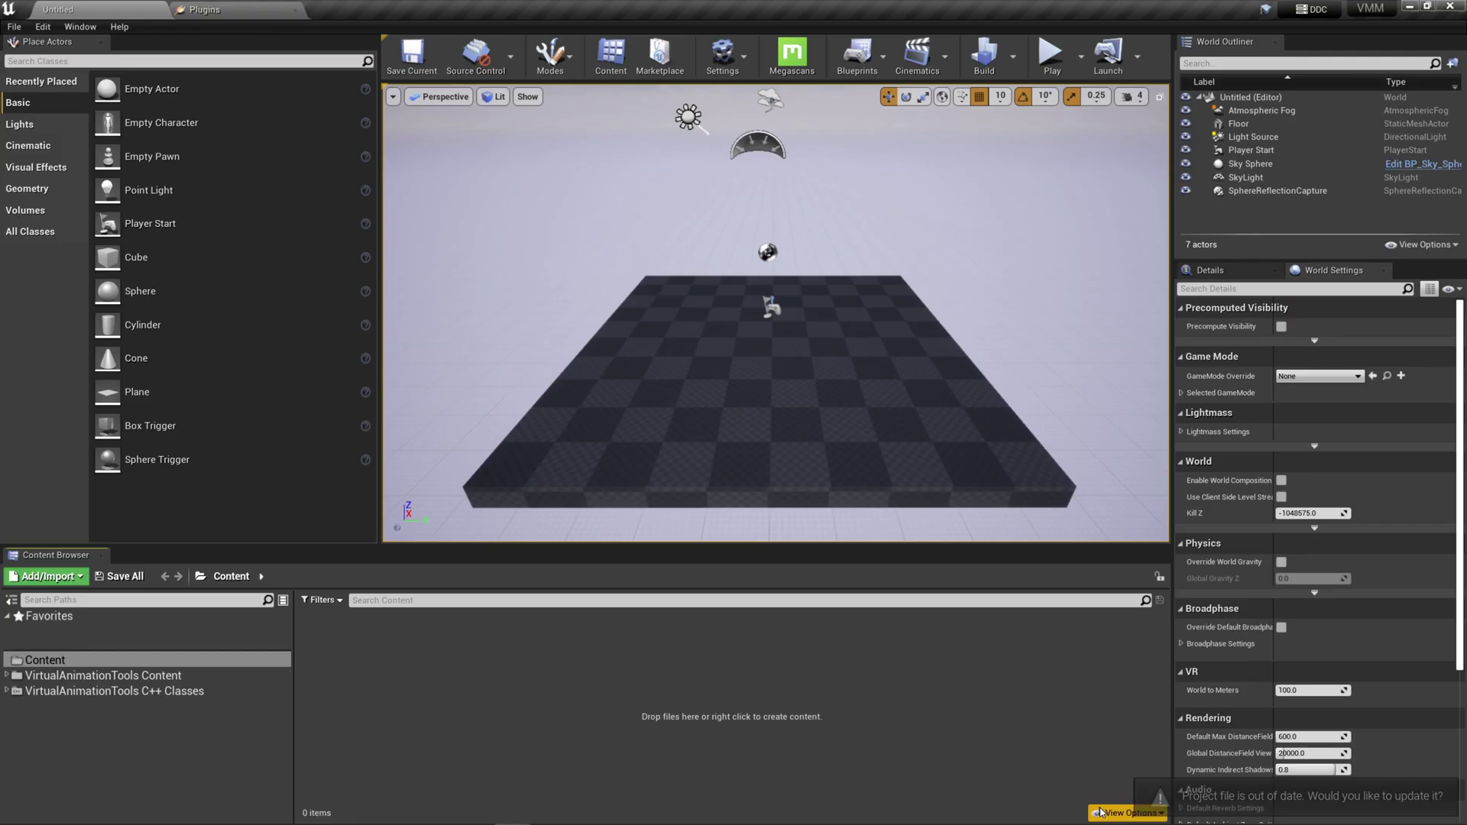
left_click(1129, 813)
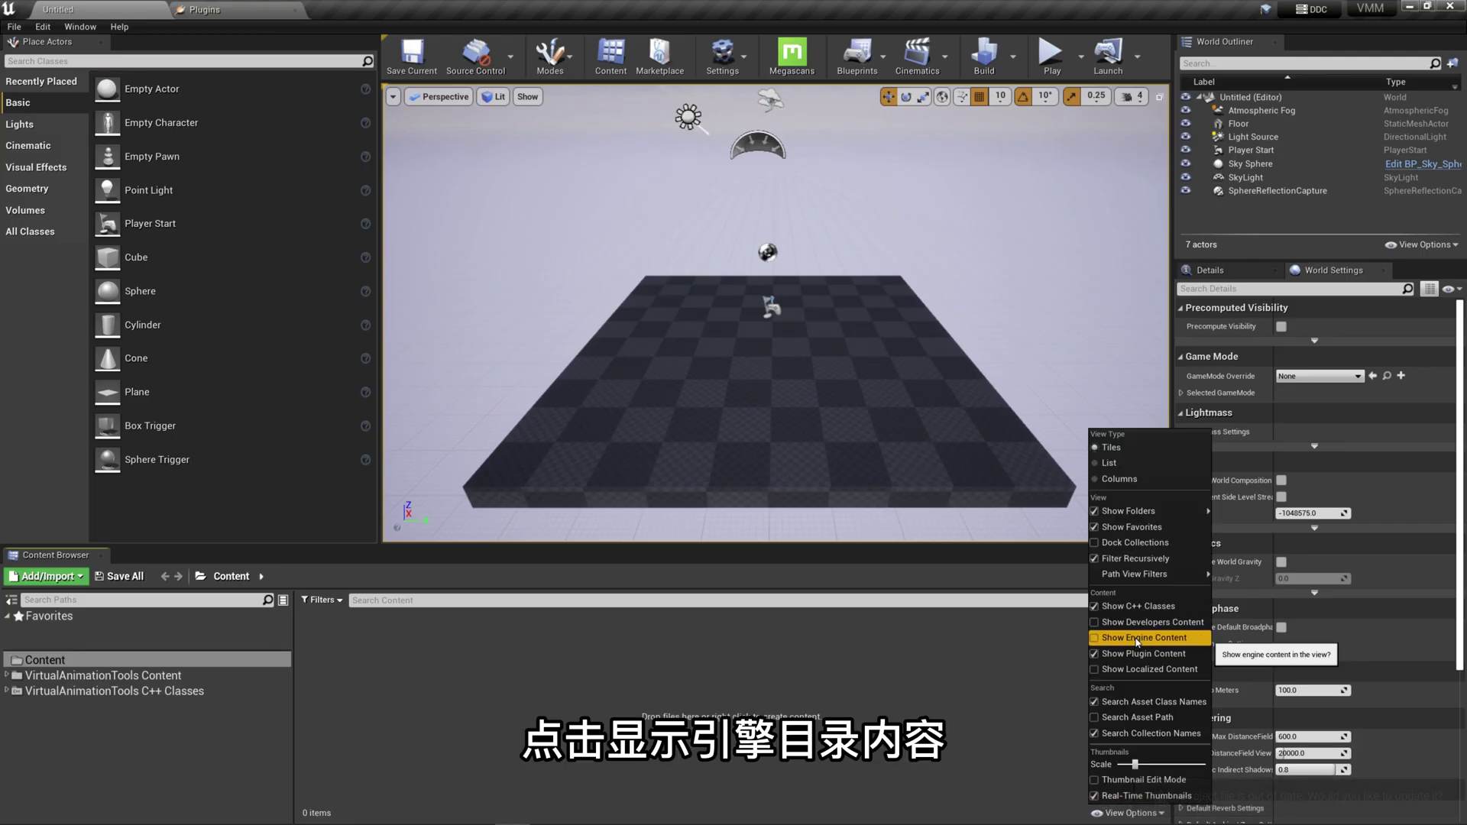
Step: Show engine and plugin content in the Content Browser and filter folders for 'motion matching'
left_click(1124, 638)
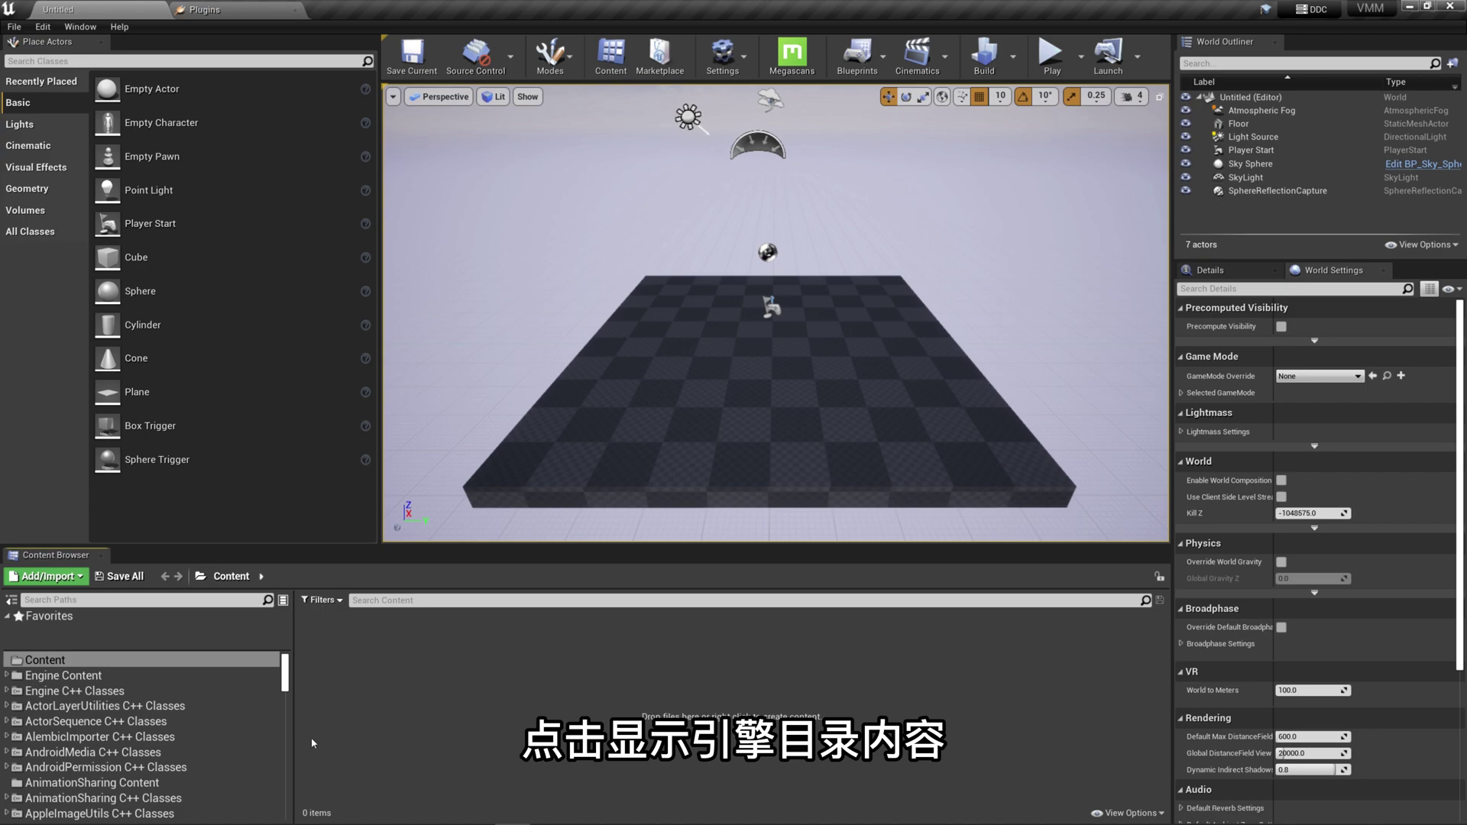
scroll(115, 725, "down", 5)
type("motion matching")
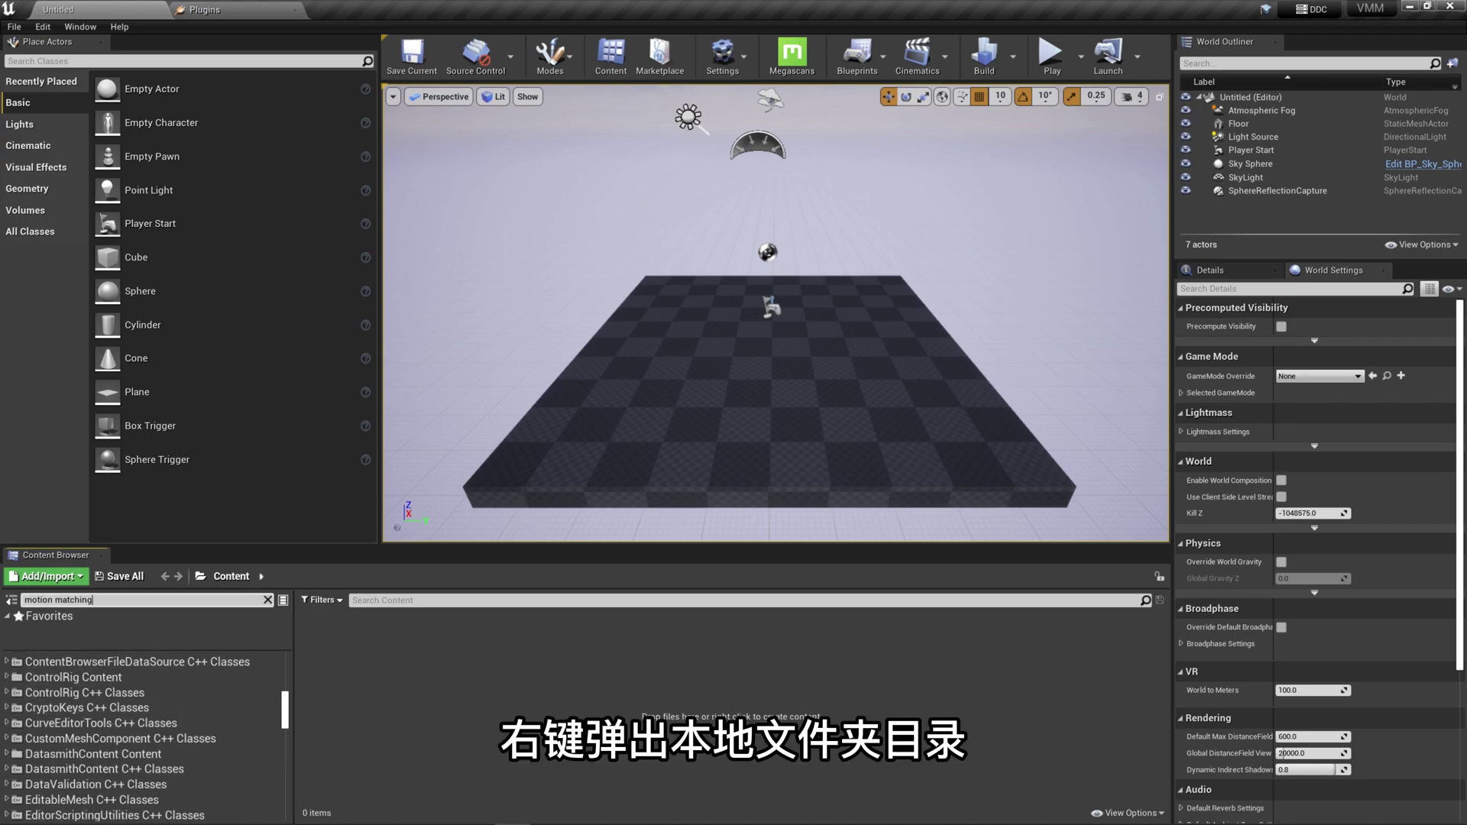
Step: Reveal the VirtualMotionMatching Content folder in File Explorer
left_click(107, 735)
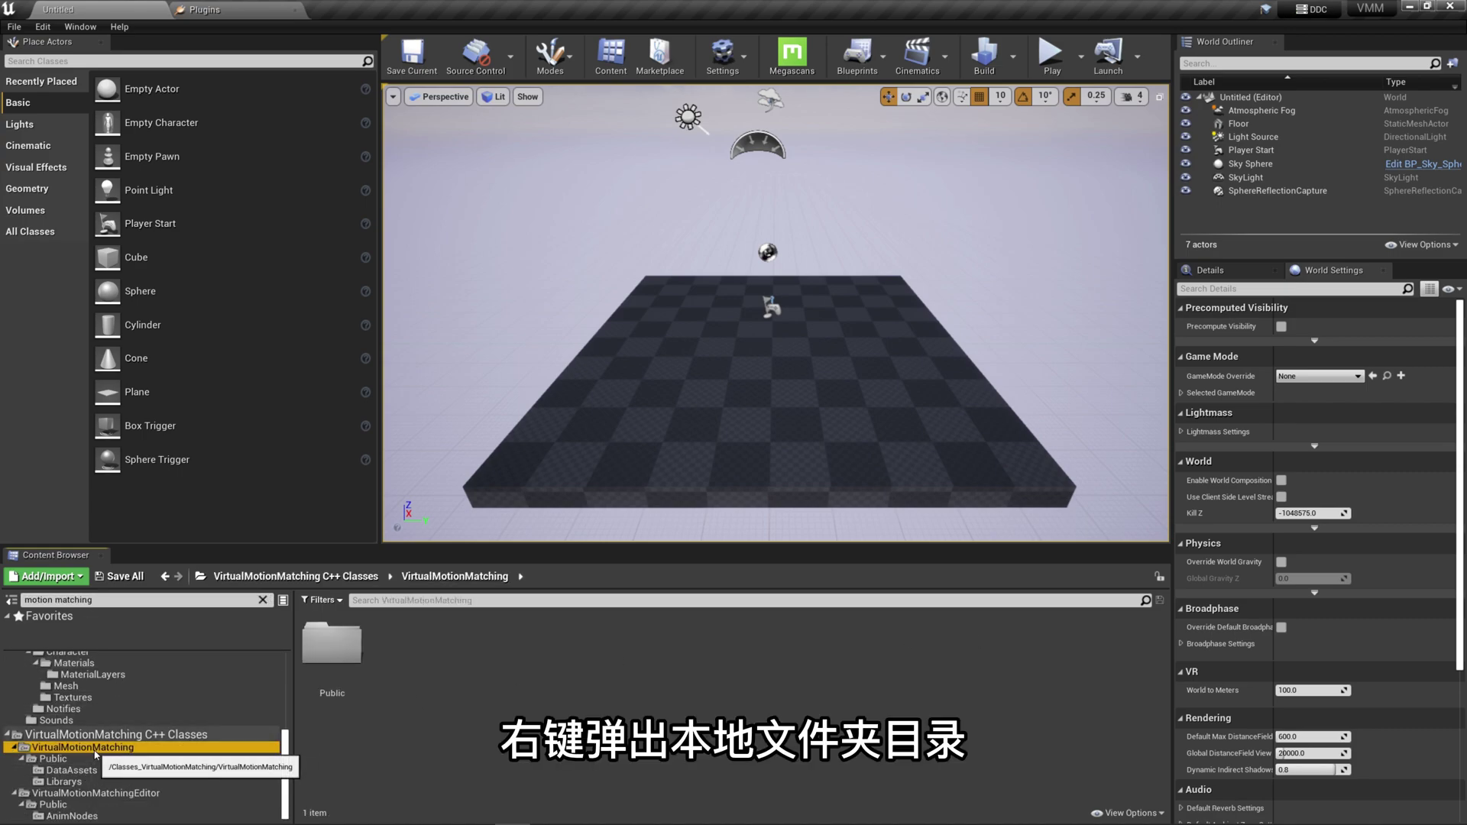
scroll(101, 710, "up", 3)
scroll(100, 711, "up", 3)
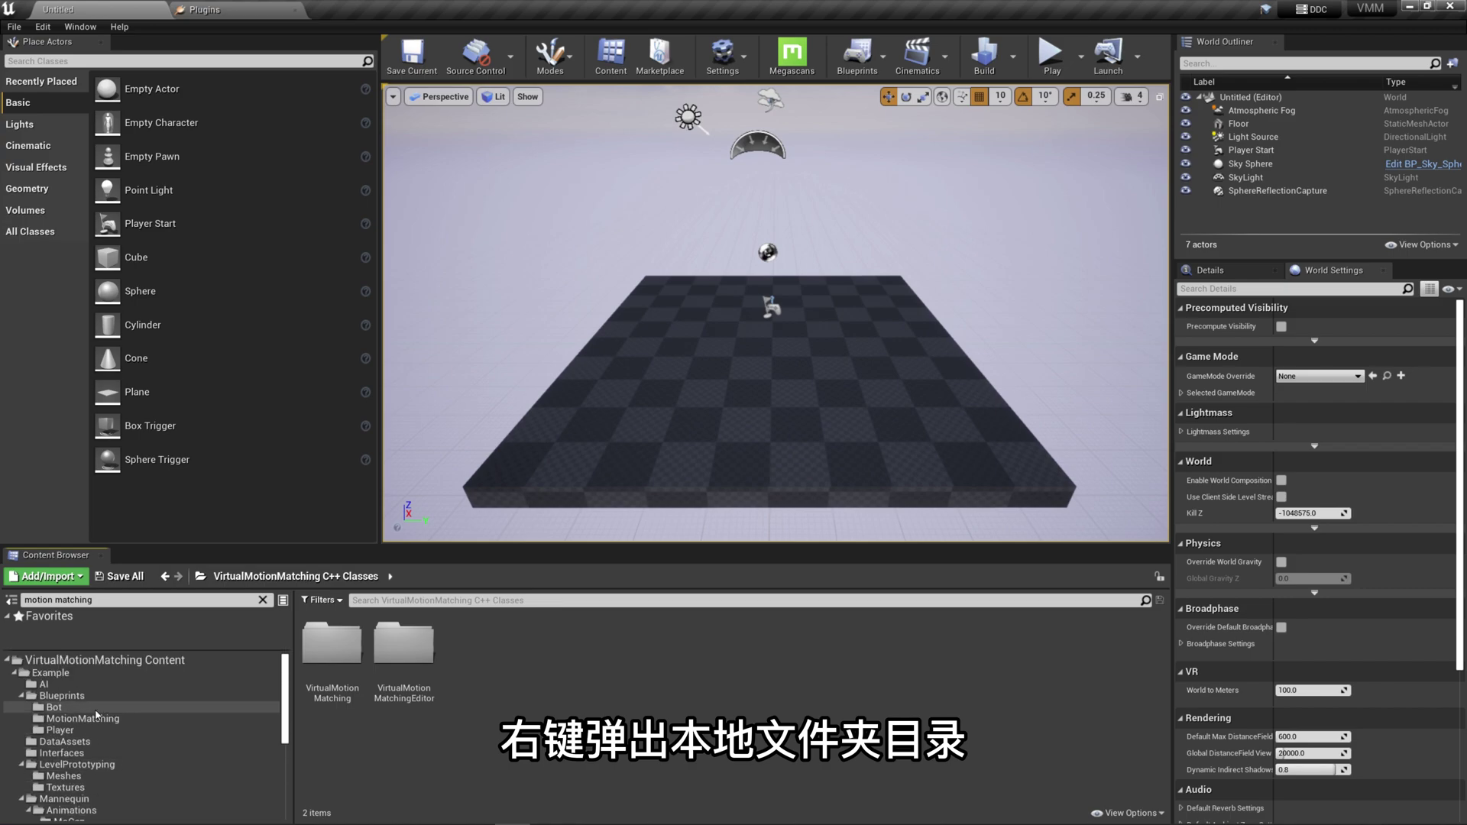
left_click(99, 660)
right_click(103, 660)
left_click(145, 473)
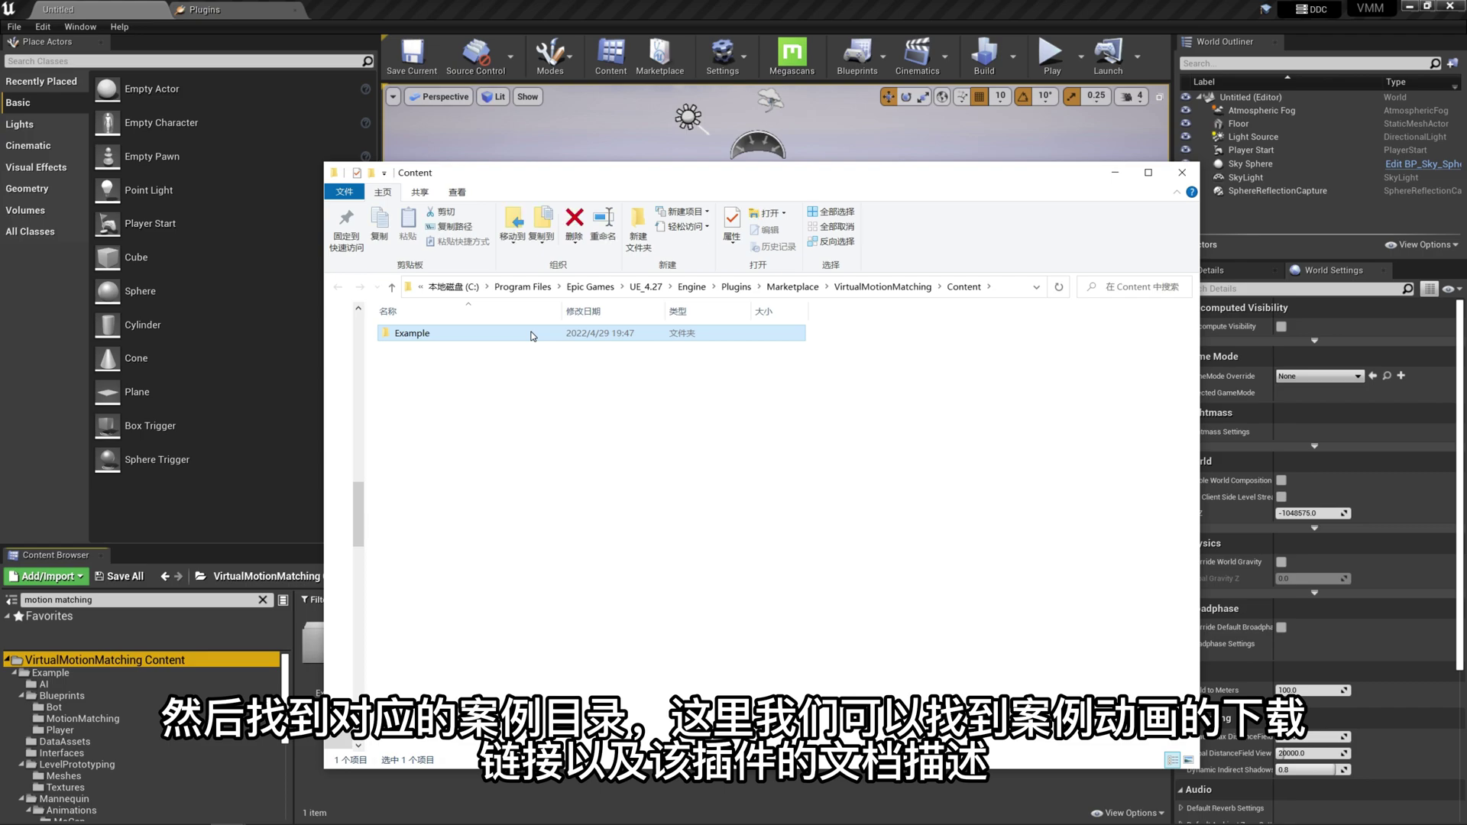
Step: Open the Example folder to see its subfolders, download-link txt and PDF documentation
double_click(532, 334)
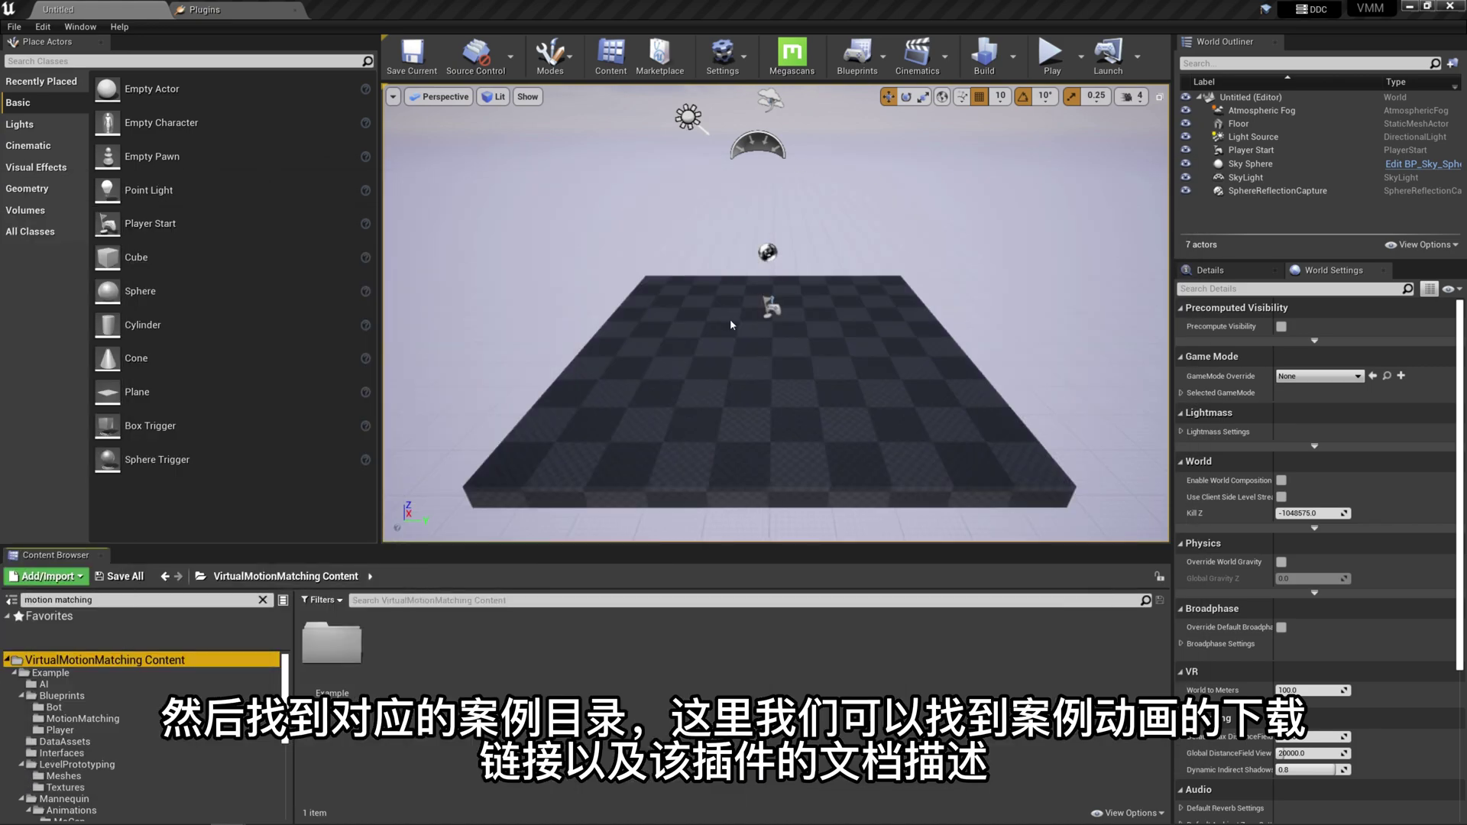
Step: Bring up the plugin's Mannequin Animations folder in File Explorer
left_click(86, 696)
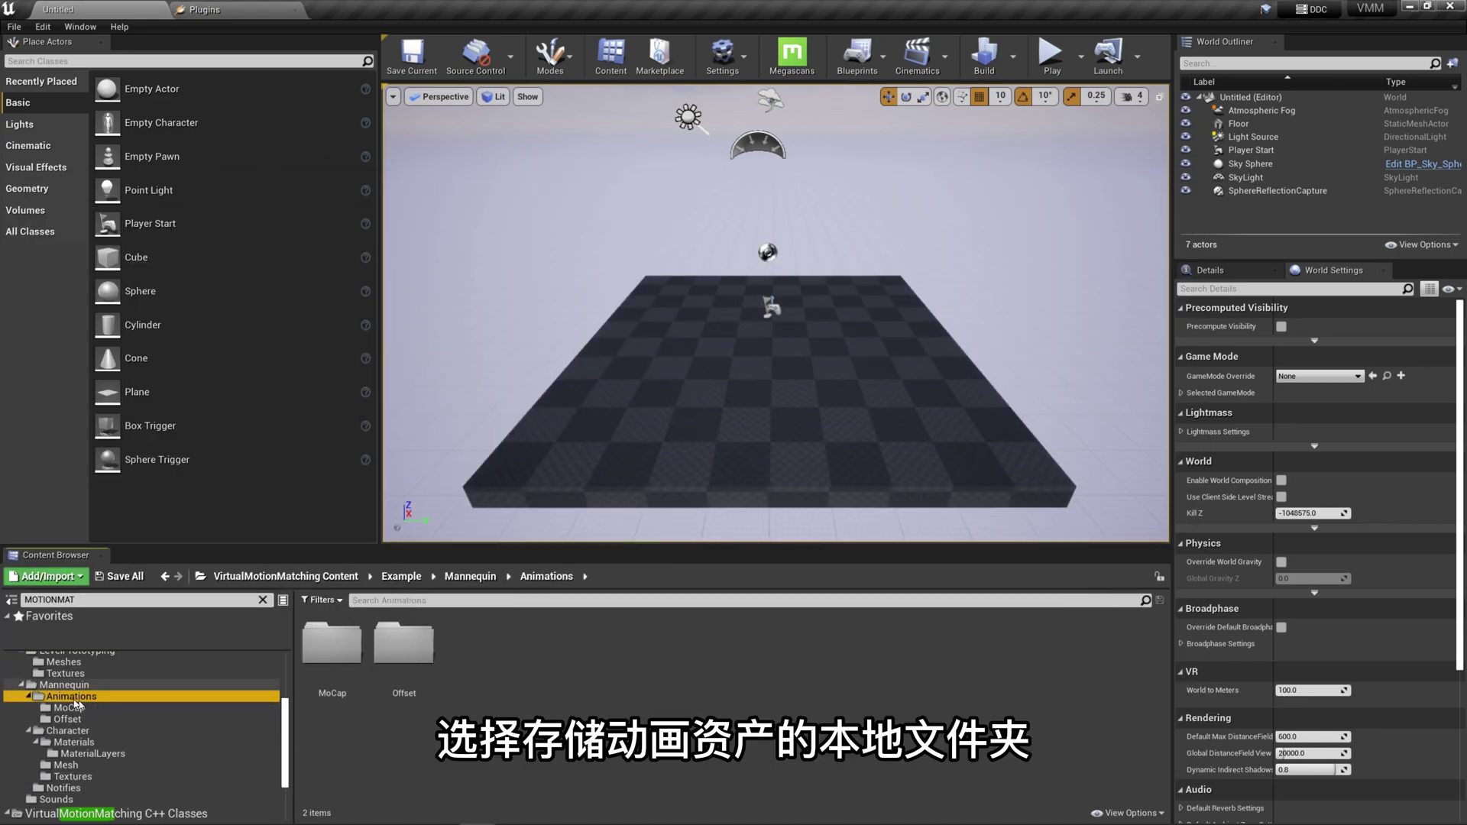
right_click(86, 696)
key("Escape")
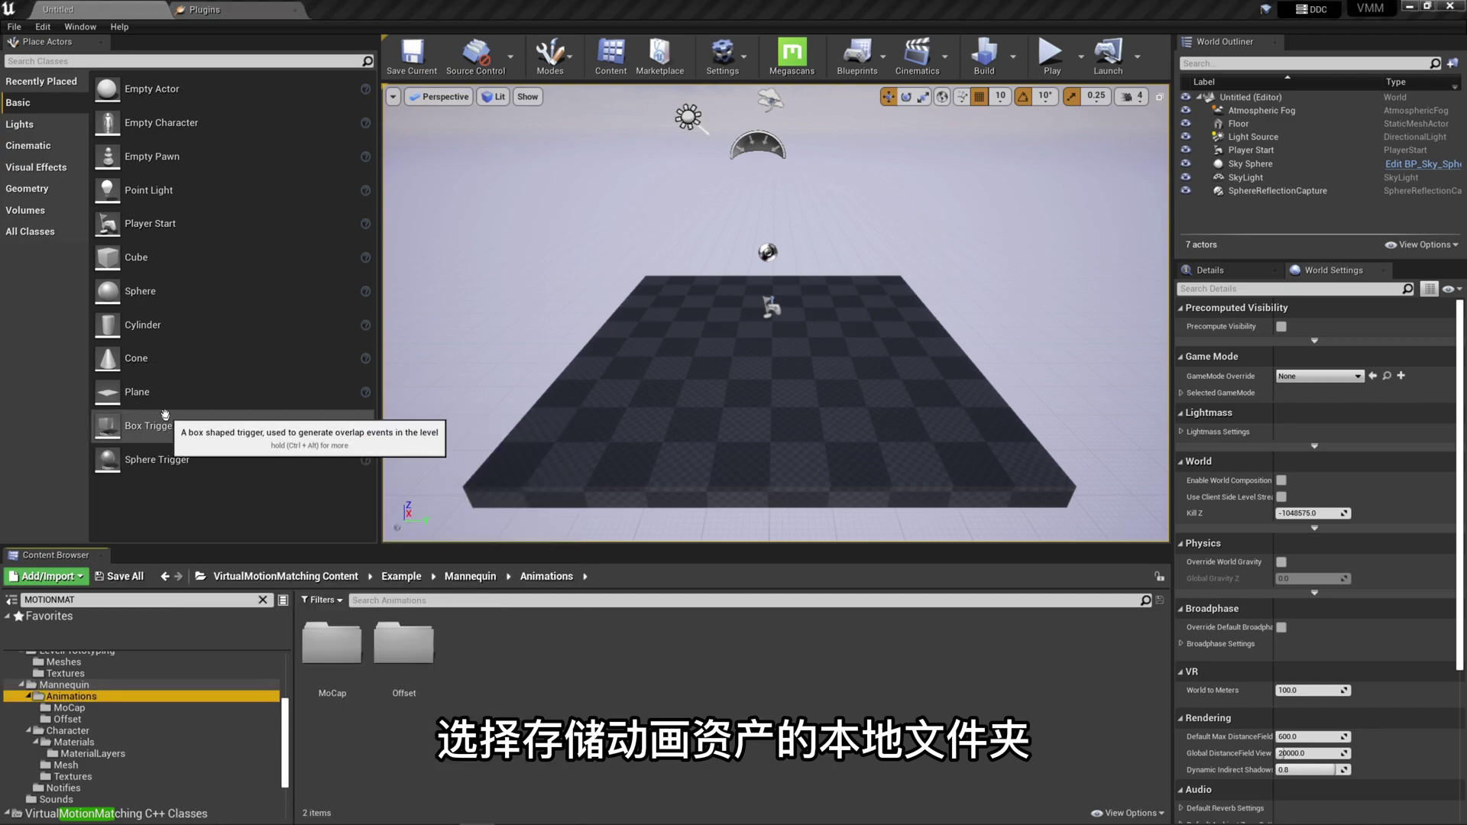
left_click(761, 11)
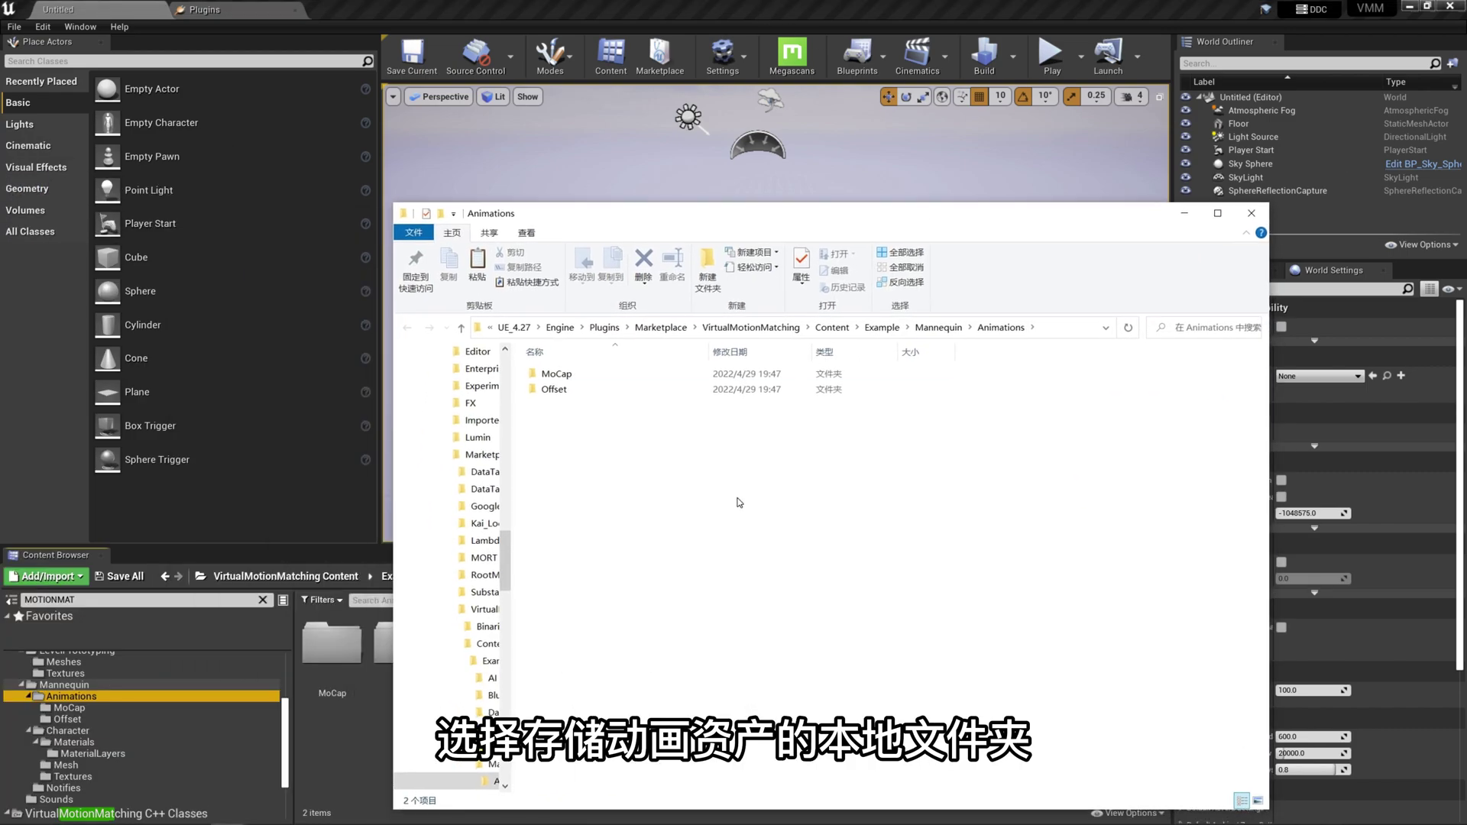
Step: Paste the ExampleAnim .rar into Animations, extract it there, and open the new Unarm folder
key("ctrl+v")
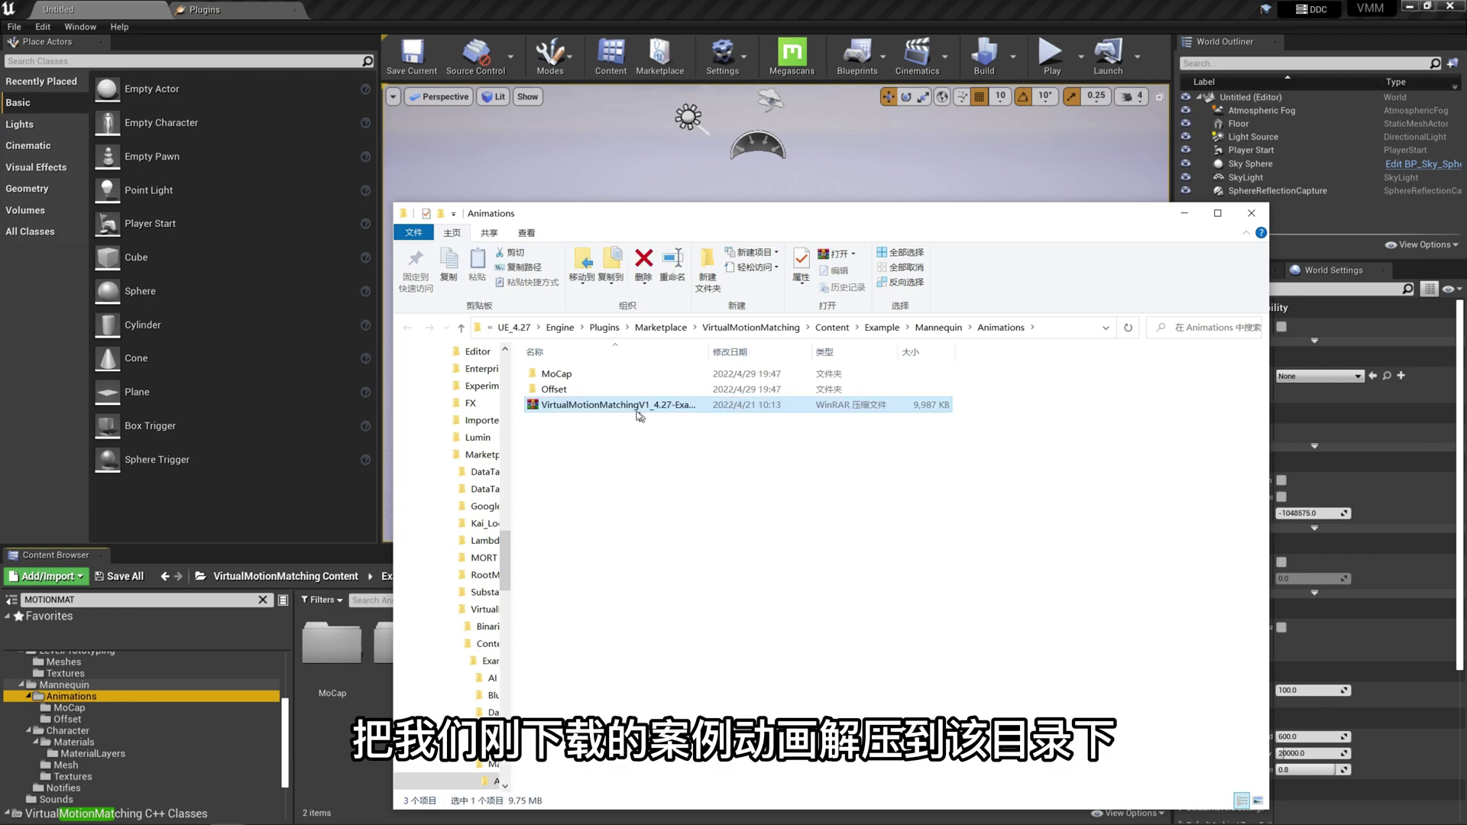
left_click_drag(776, 348, 789, 349)
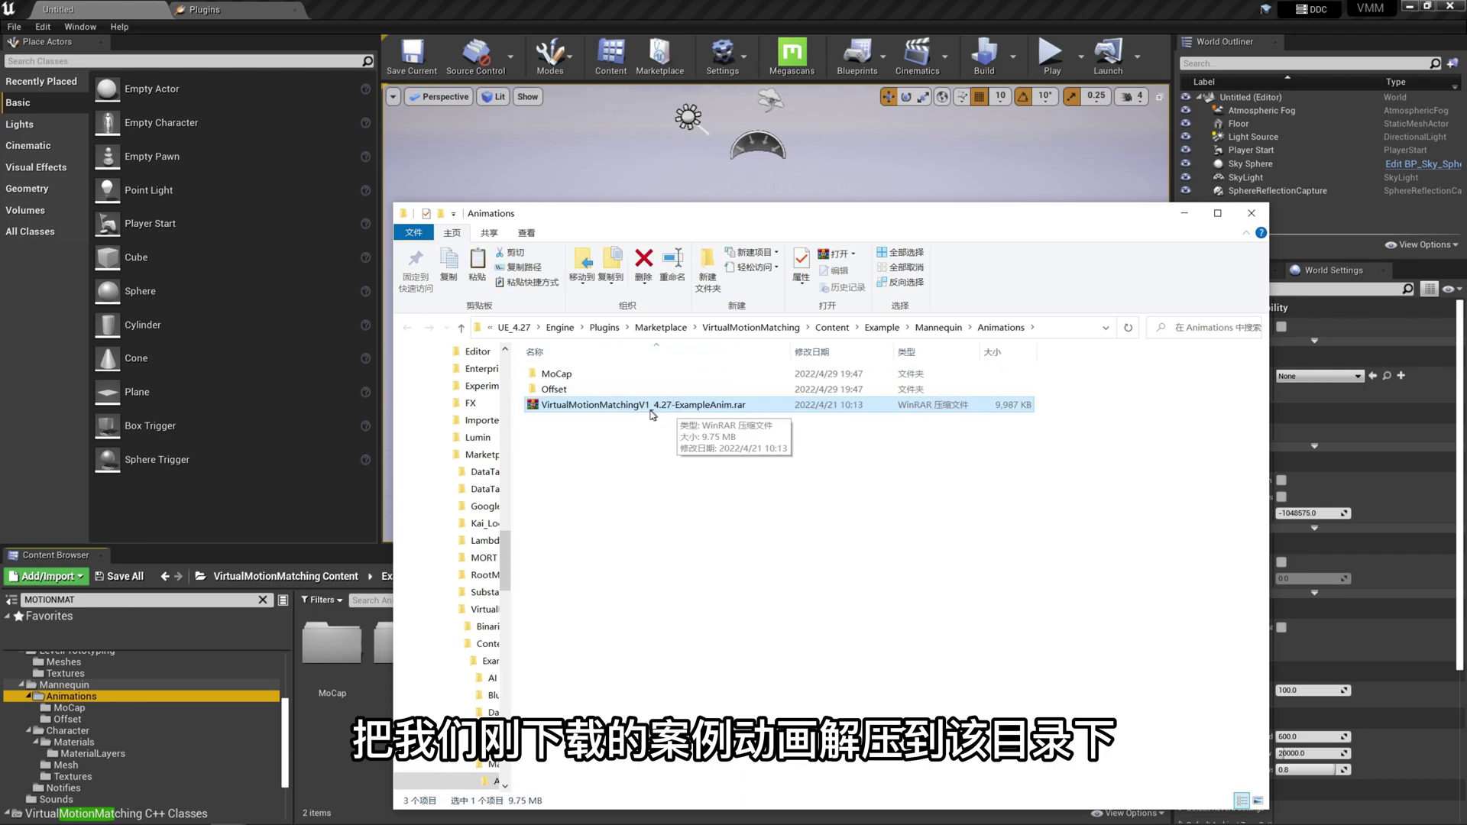
right_click(653, 405)
left_click(680, 435)
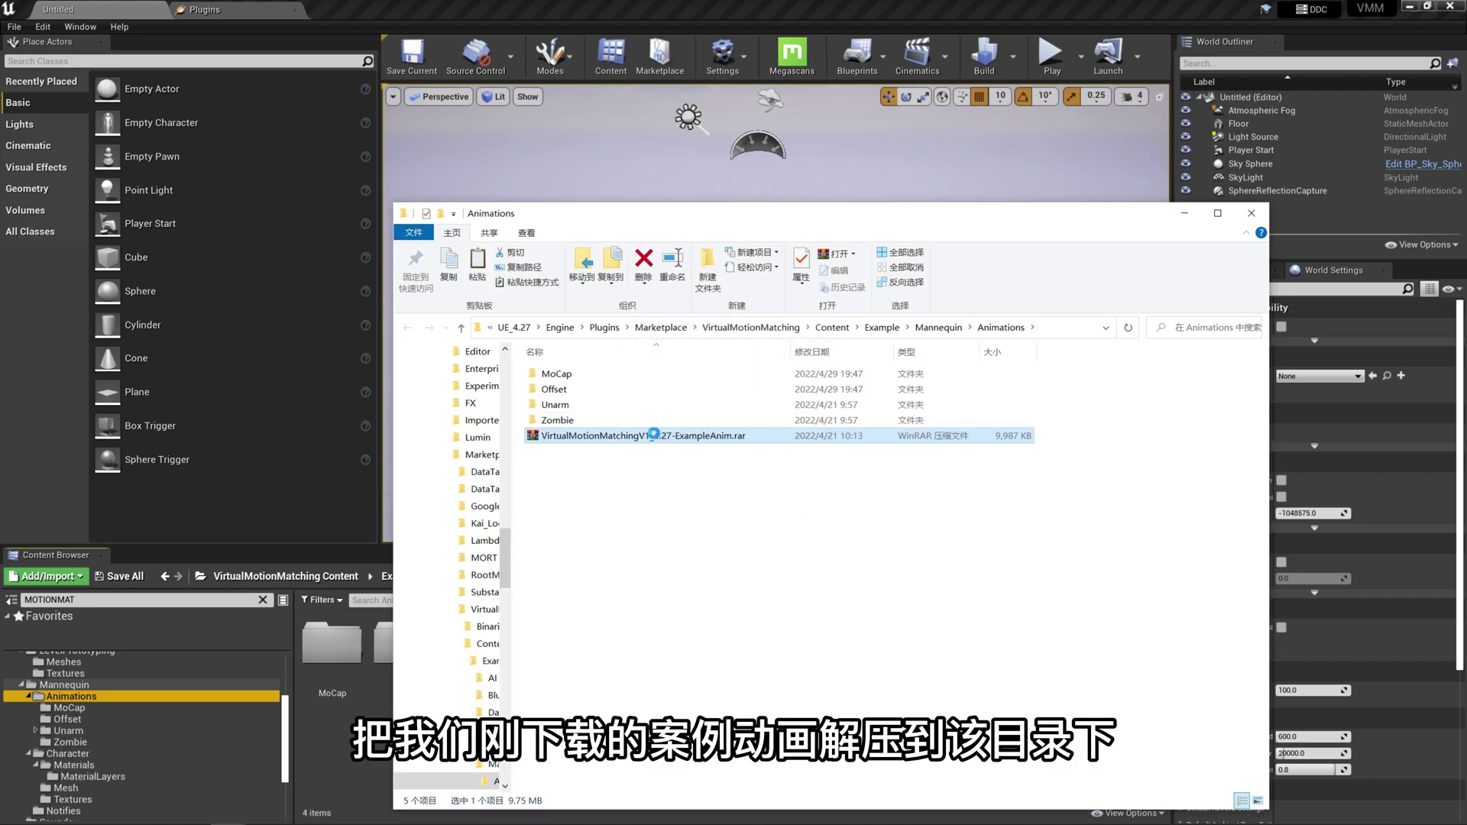
left_click(150, 708)
double_click(69, 730)
Step: Browse Unarm's Offset and Jog folders and preview the one-handed pistol jog Unarm_Stand_Jog_F_BankL
scroll(107, 730, "down", 2)
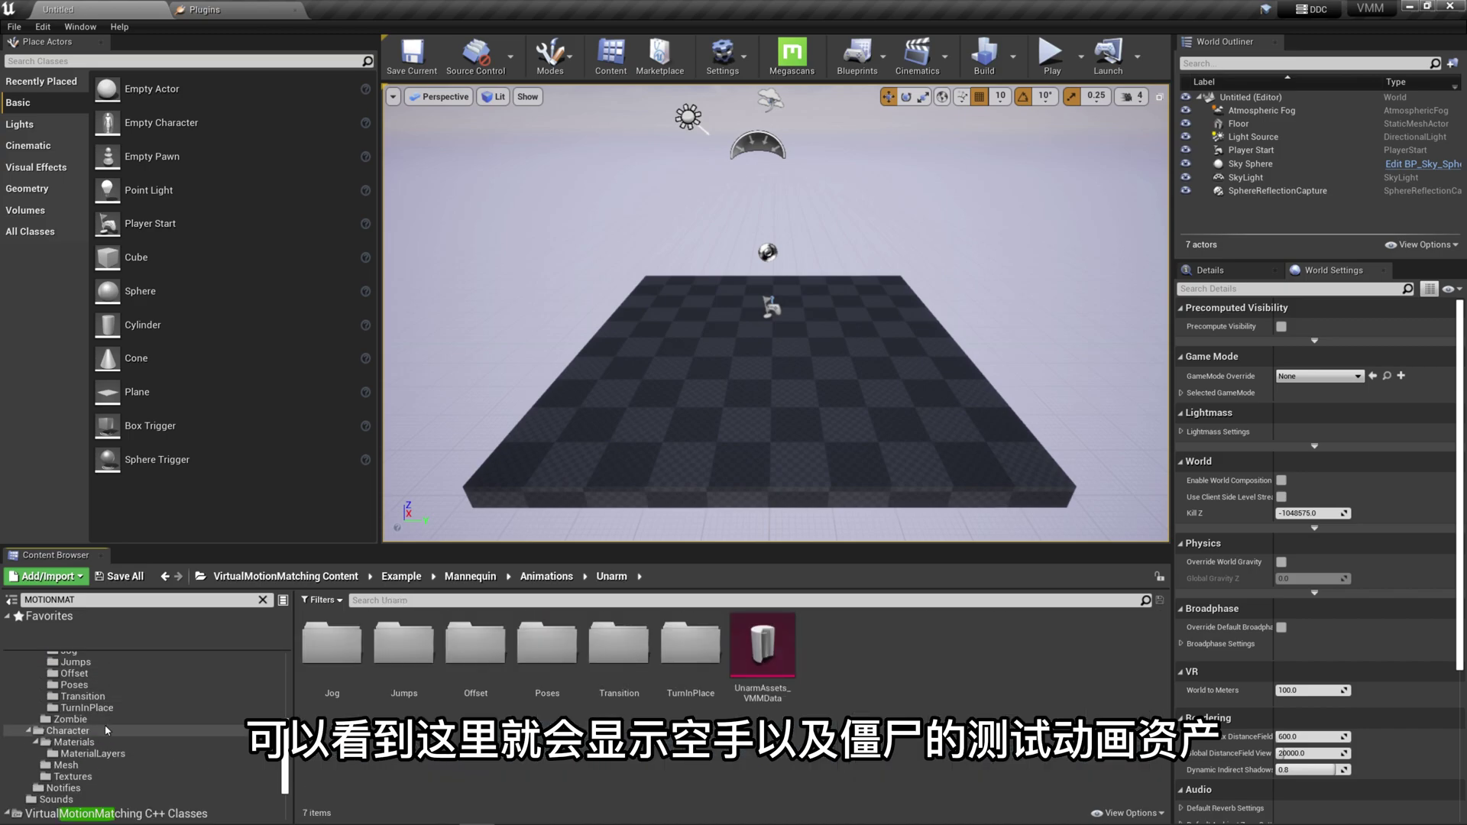
scroll(104, 724, "up", 1)
left_click(107, 697)
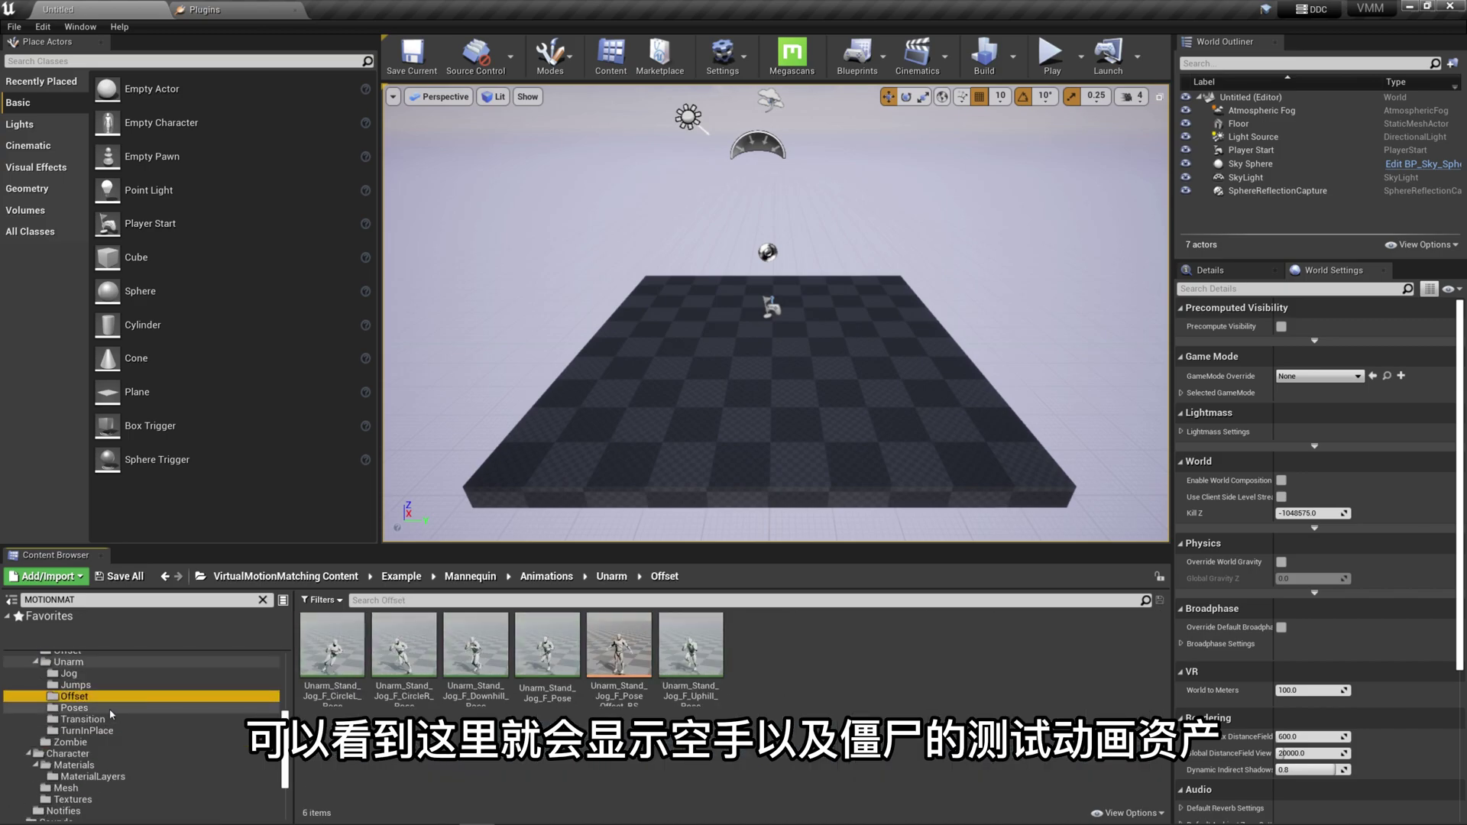
left_click(69, 673)
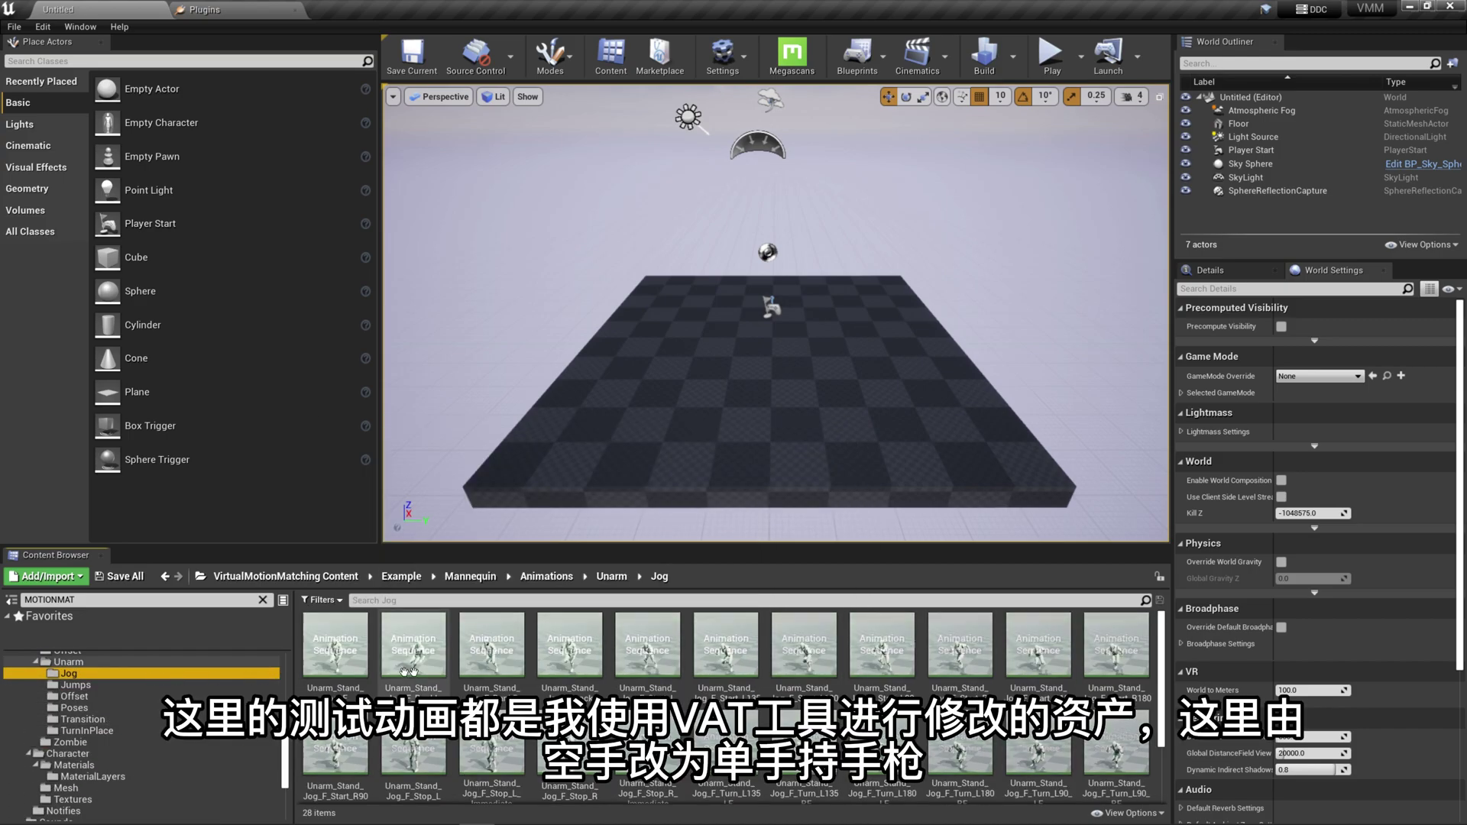
double_click(359, 659)
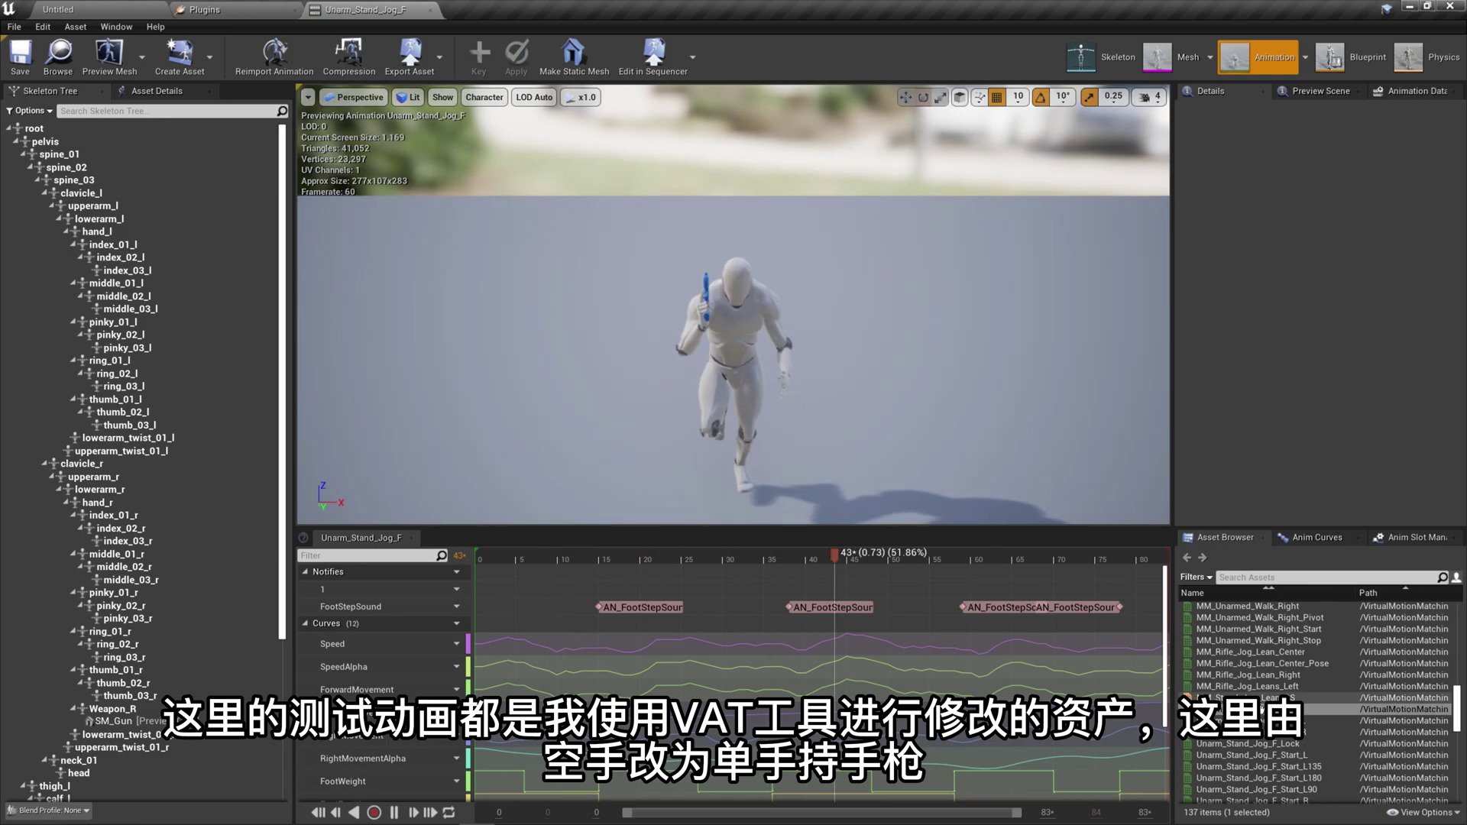
left_click(127, 5)
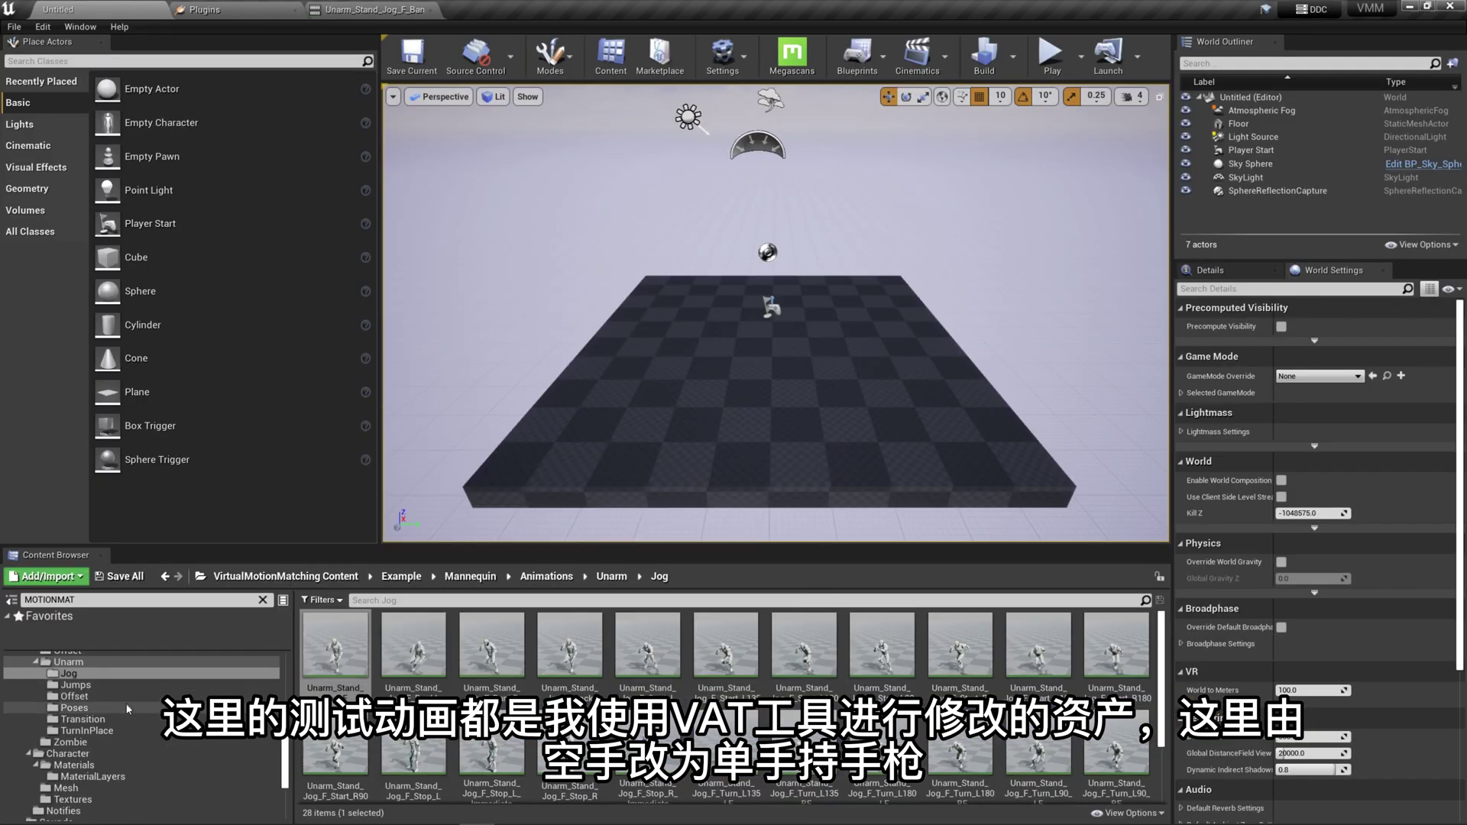
left_click(394, 5)
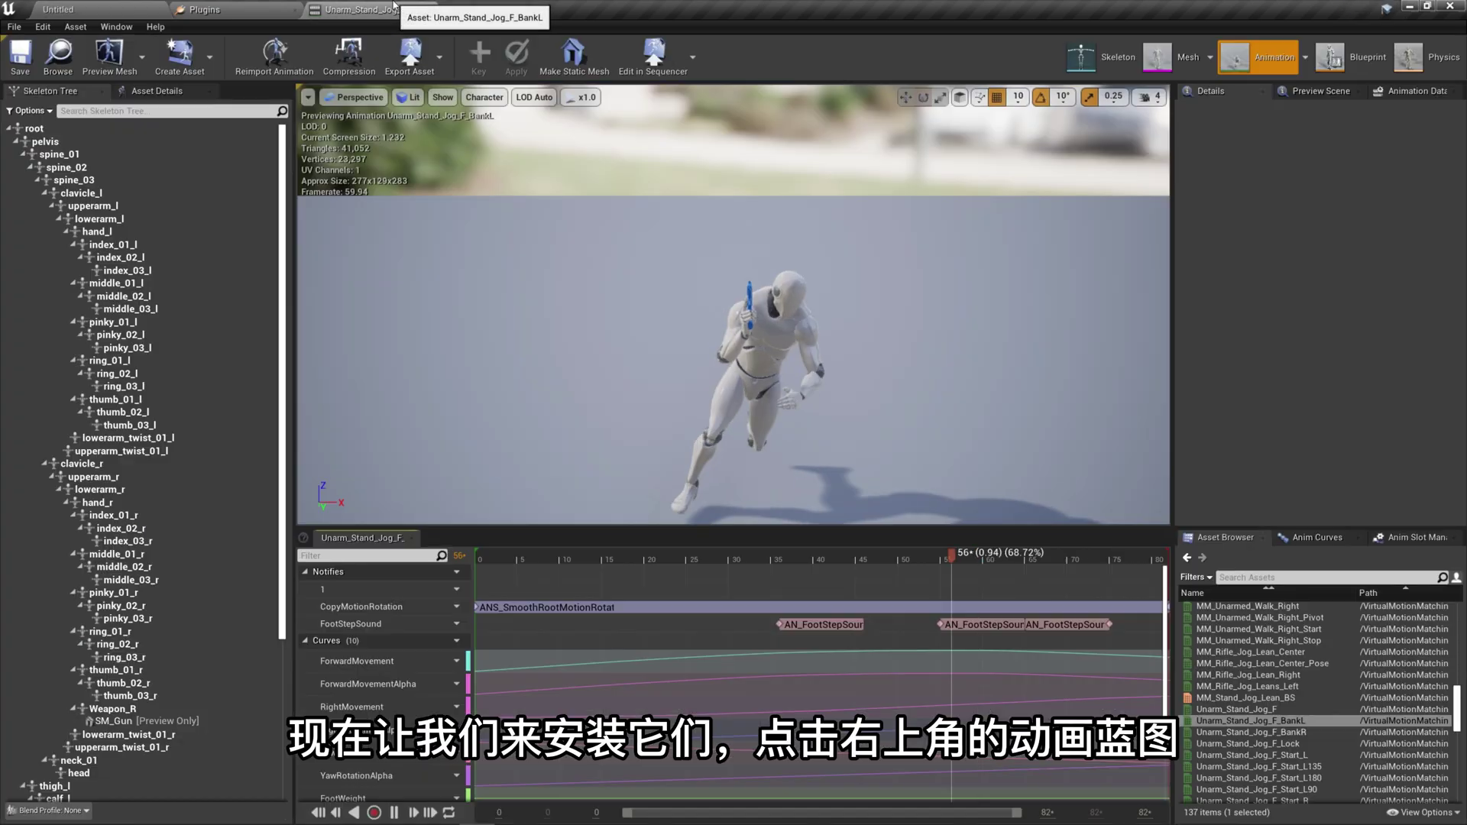
Step: Open ABP_MotionMatching and scroll its Class Defaults down to Data Asset > Locomotion Datas
left_click(1330, 60)
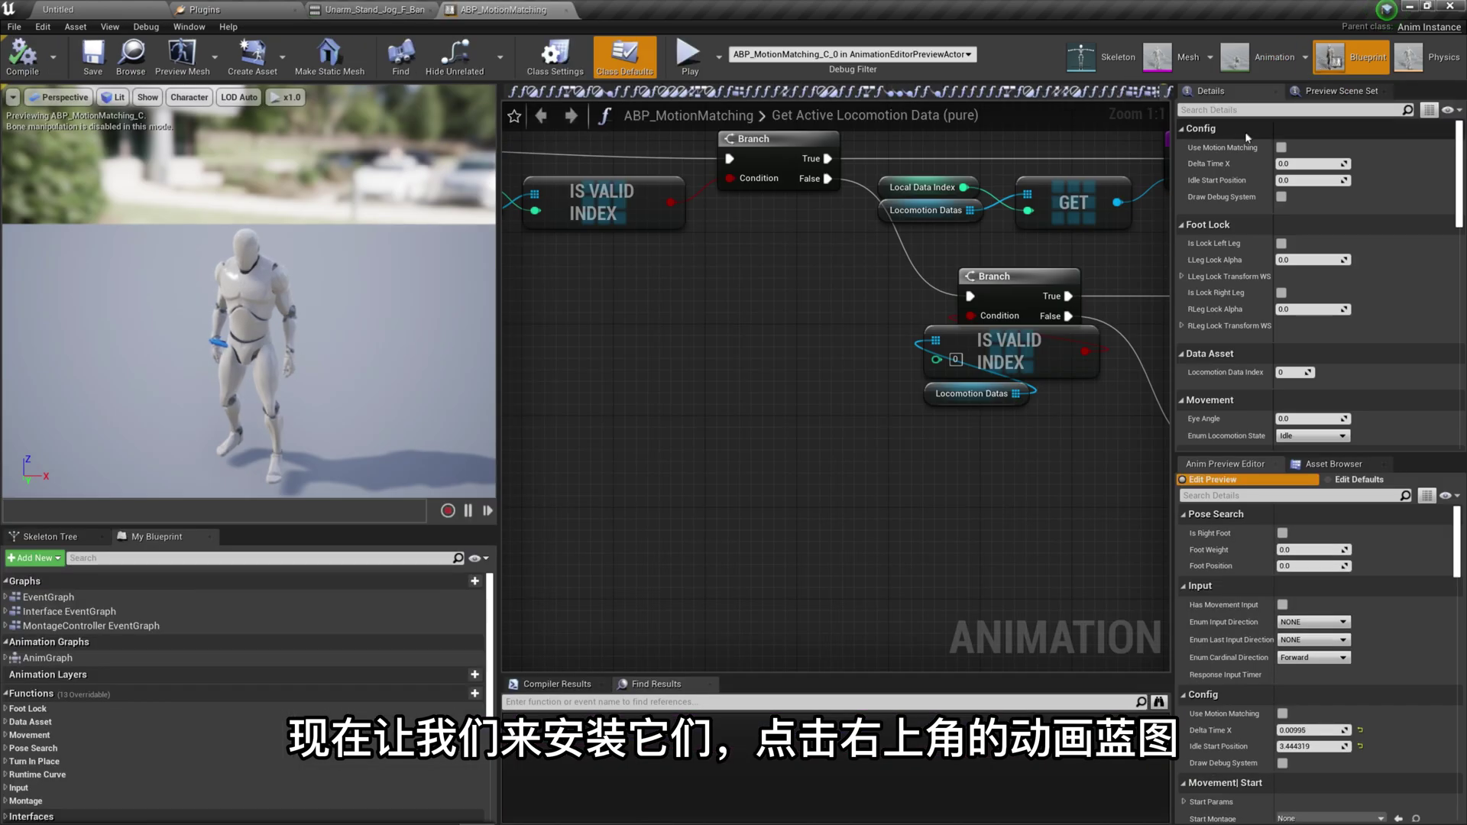
scroll(1261, 260, "down", 3)
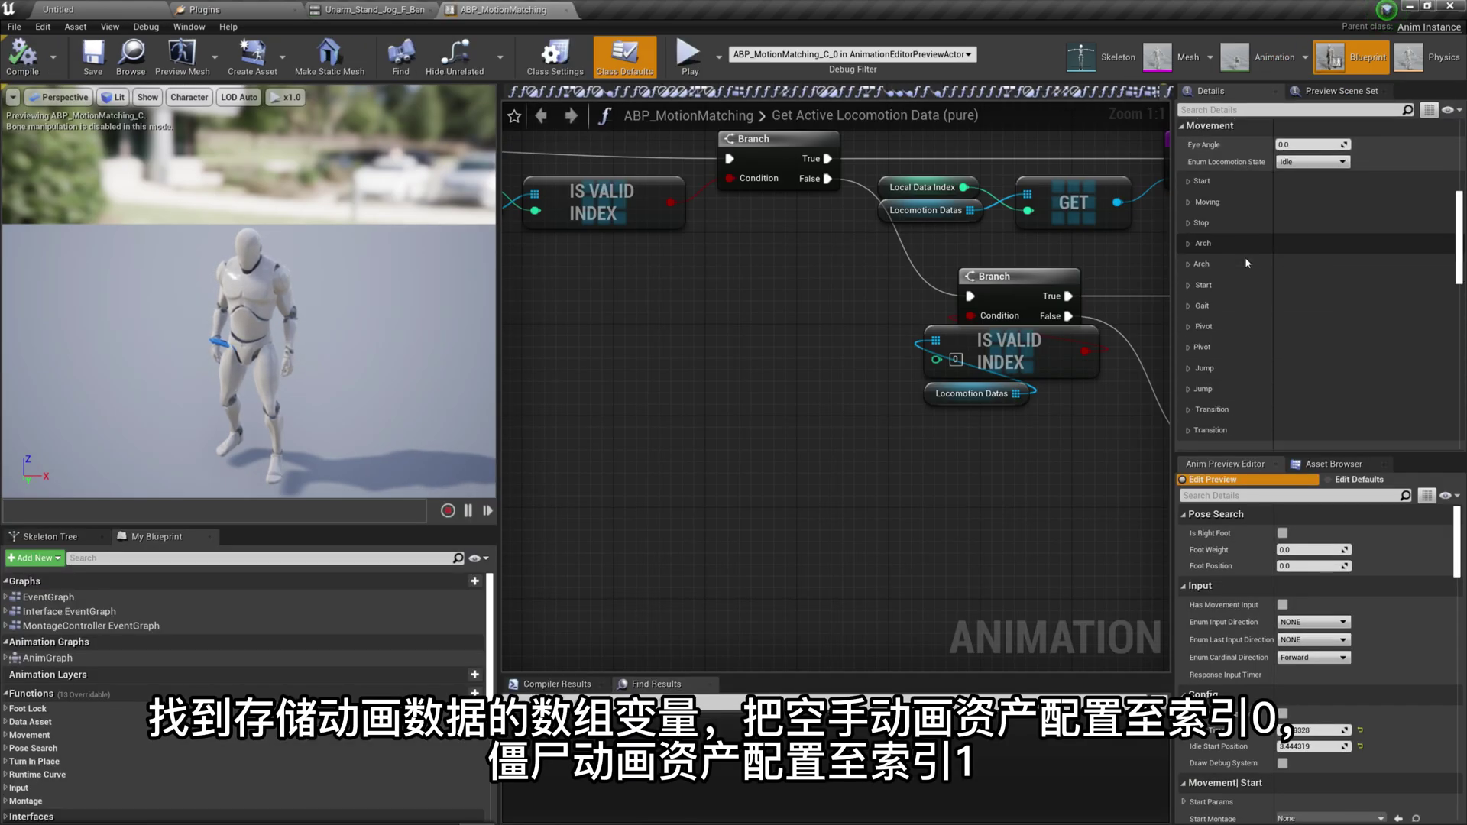
scroll(1245, 257, "down", 3)
scroll(1244, 255, "down", 3)
scroll(1243, 255, "down", 1)
scroll(1240, 255, "down", 1)
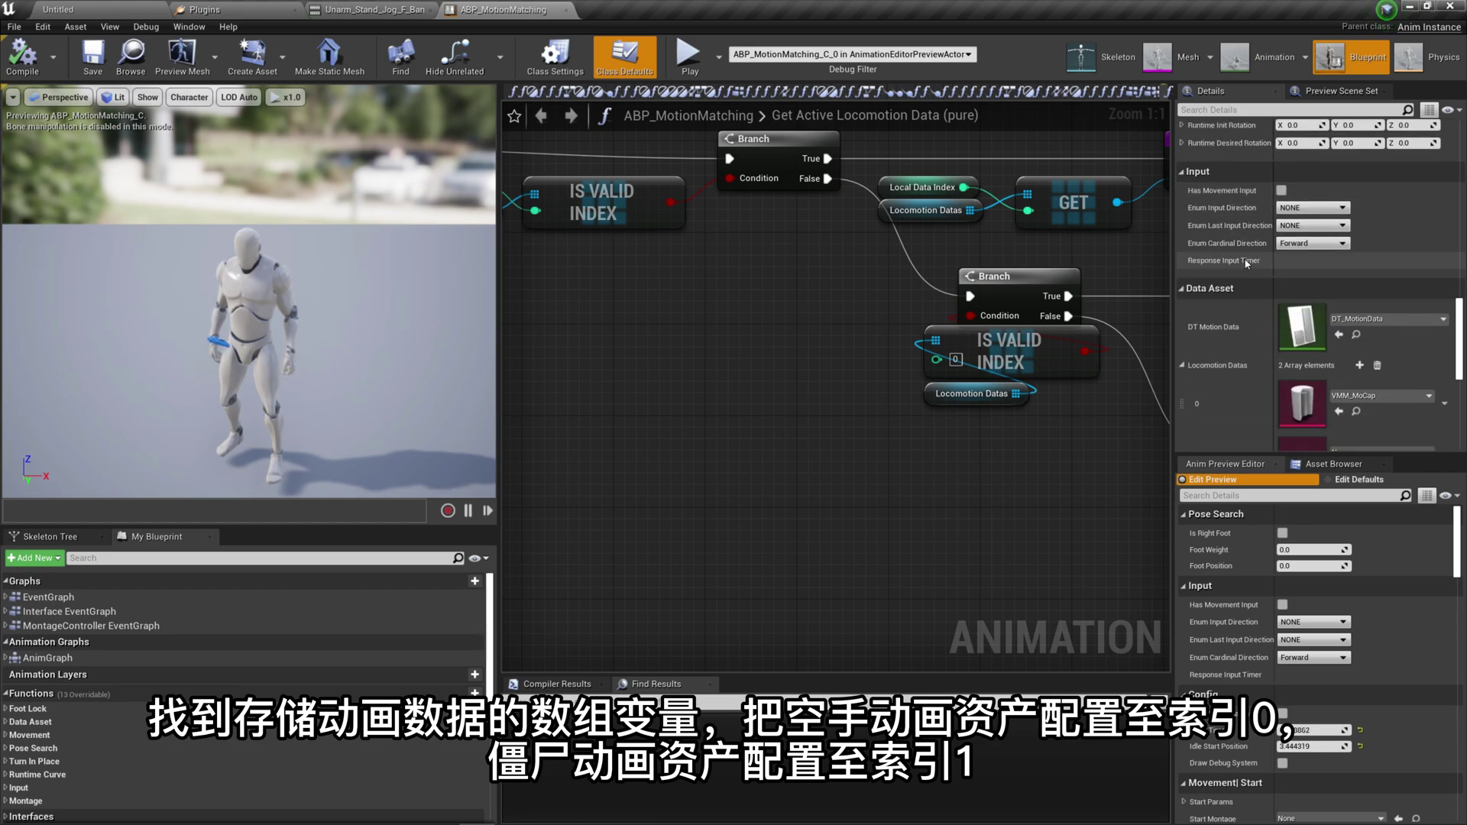
scroll(1240, 275, "down", 1)
scroll(1239, 298, "down", 1)
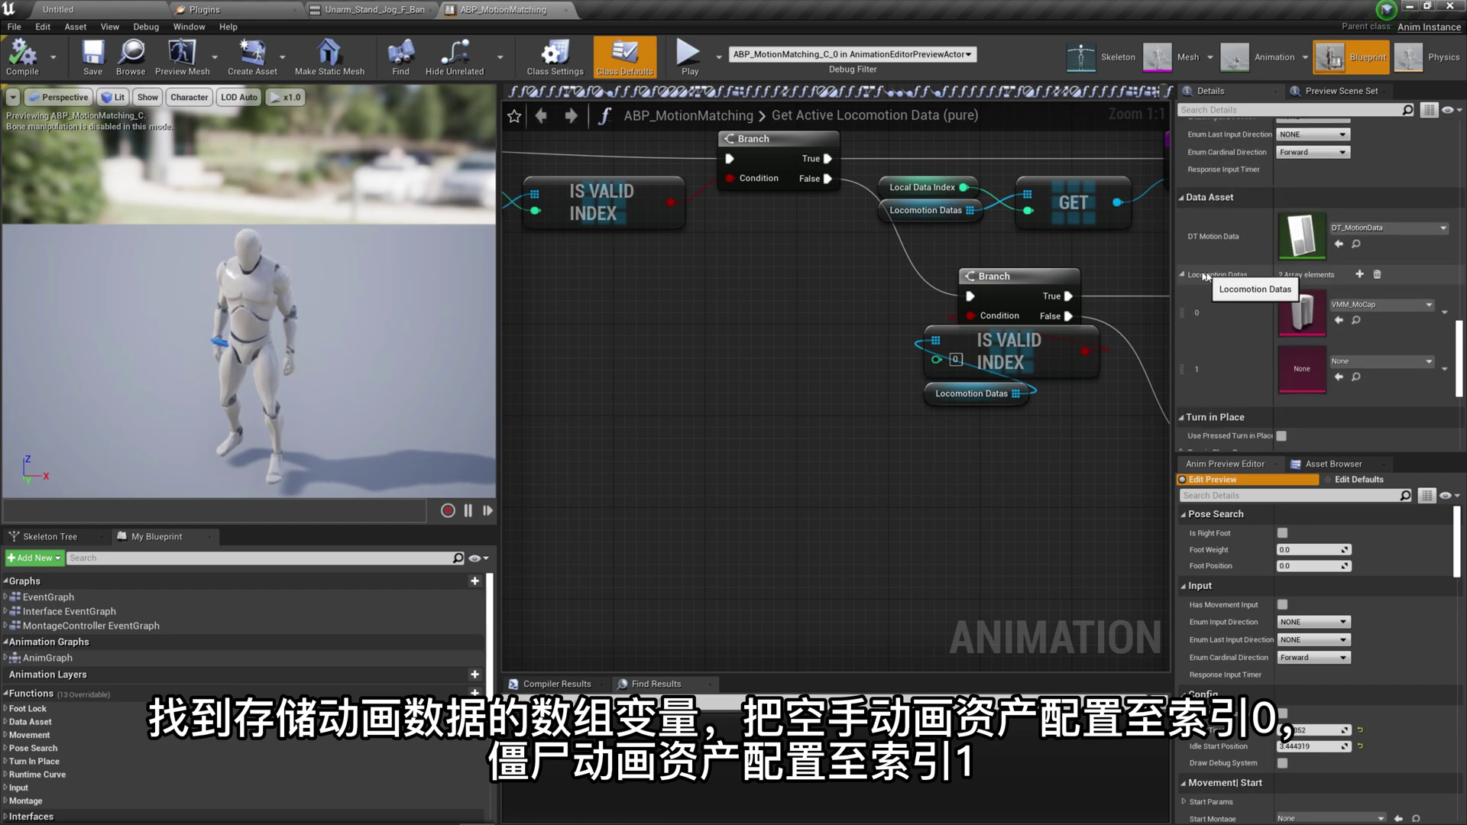
Step: Assign UnarmAssets_VMMData to element 0 and ZombieAssets_VMMData to element 1
left_click(1359, 305)
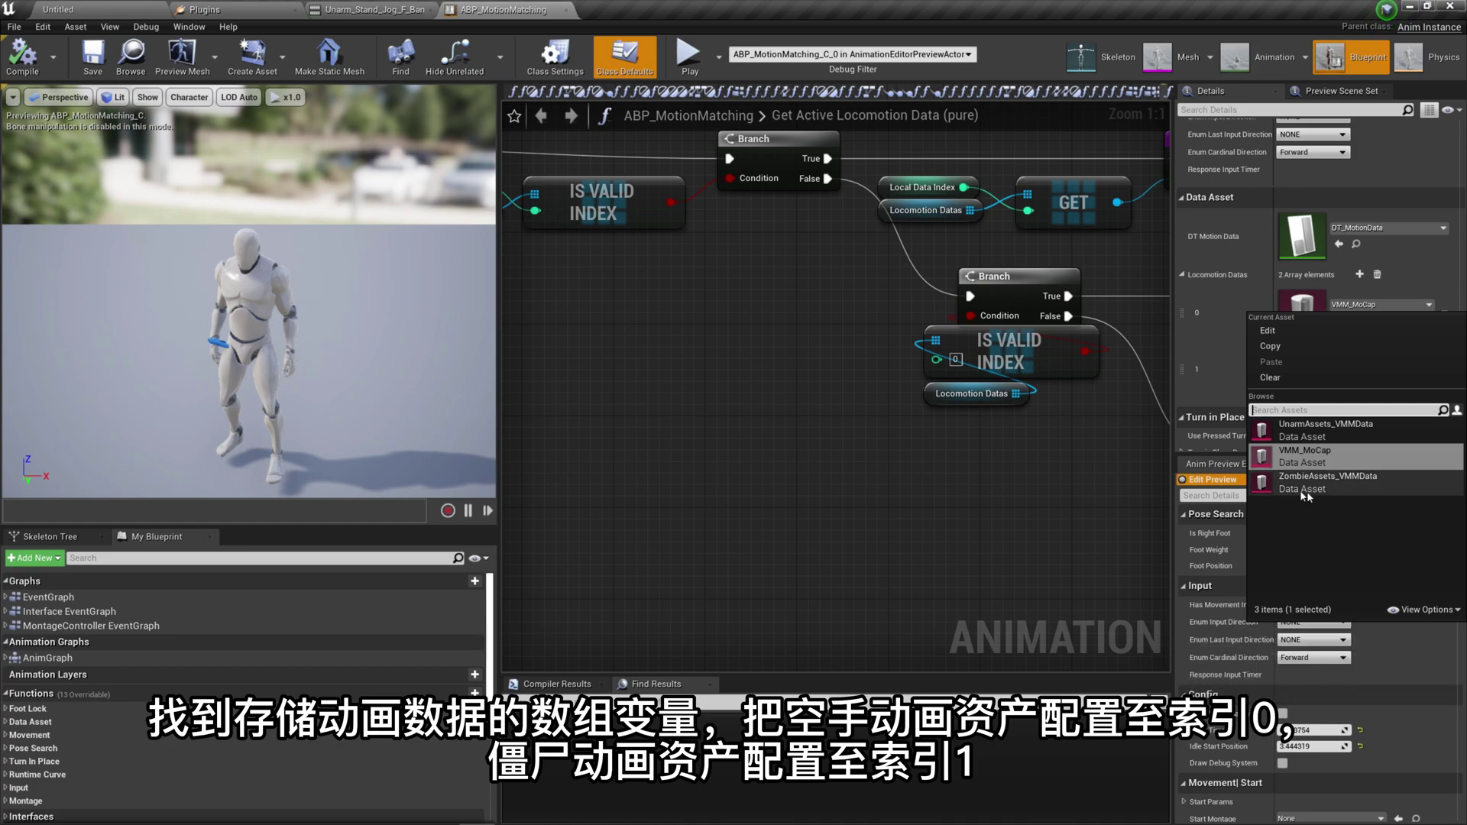
left_click(1325, 430)
left_click(1373, 362)
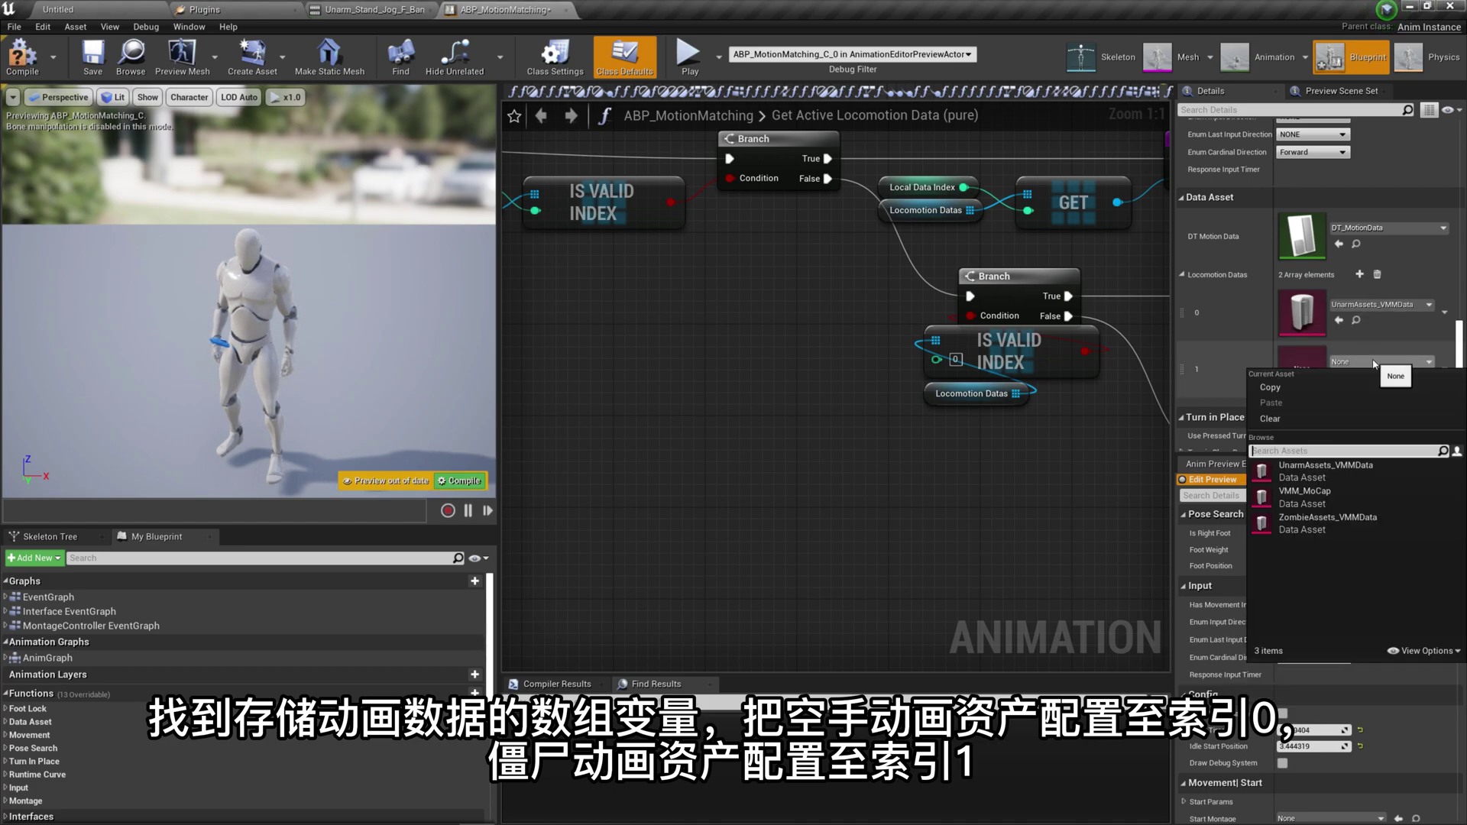
left_click(1323, 530)
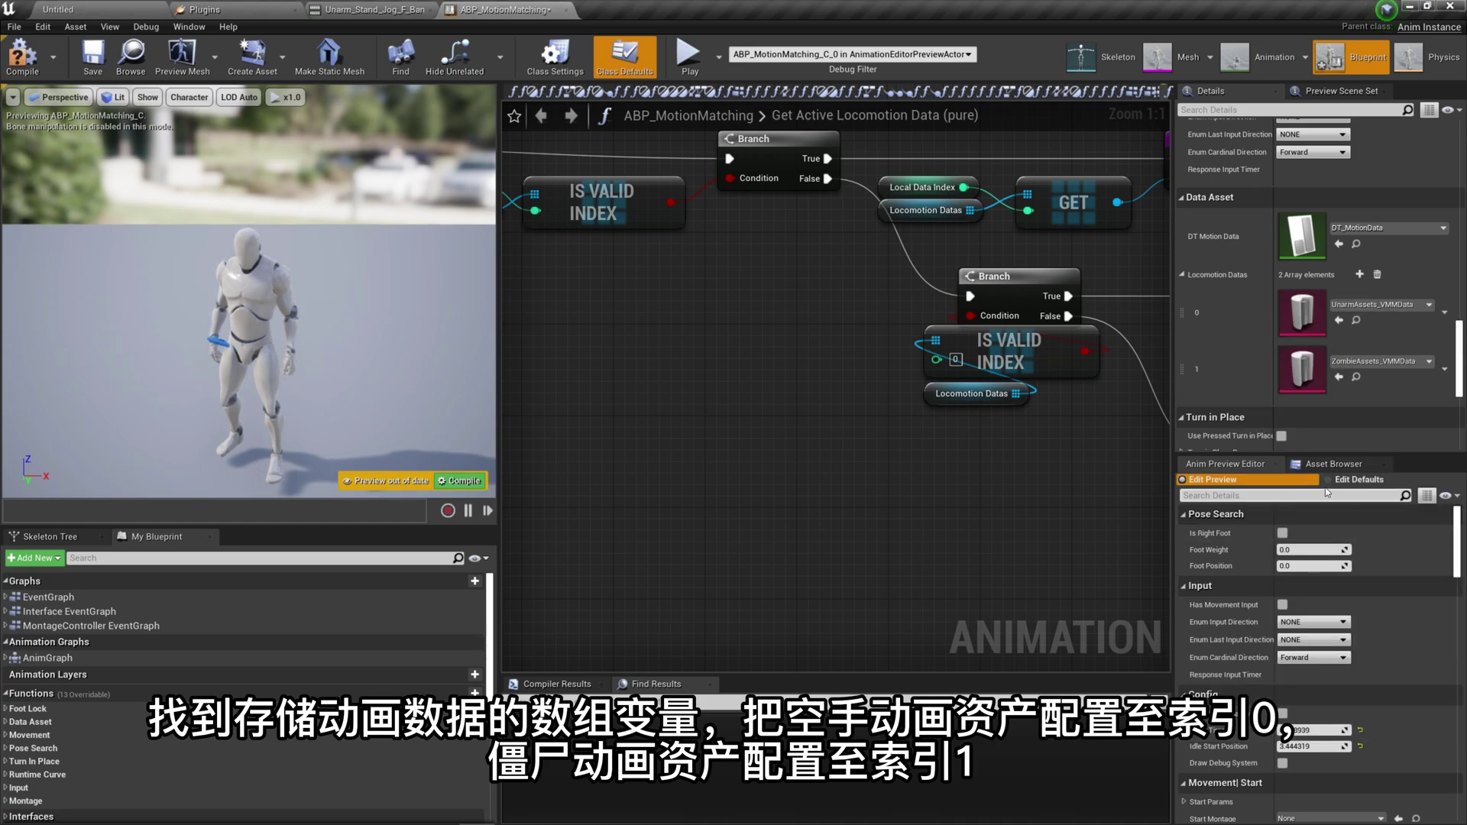
scroll(1040, 504, "down", 2)
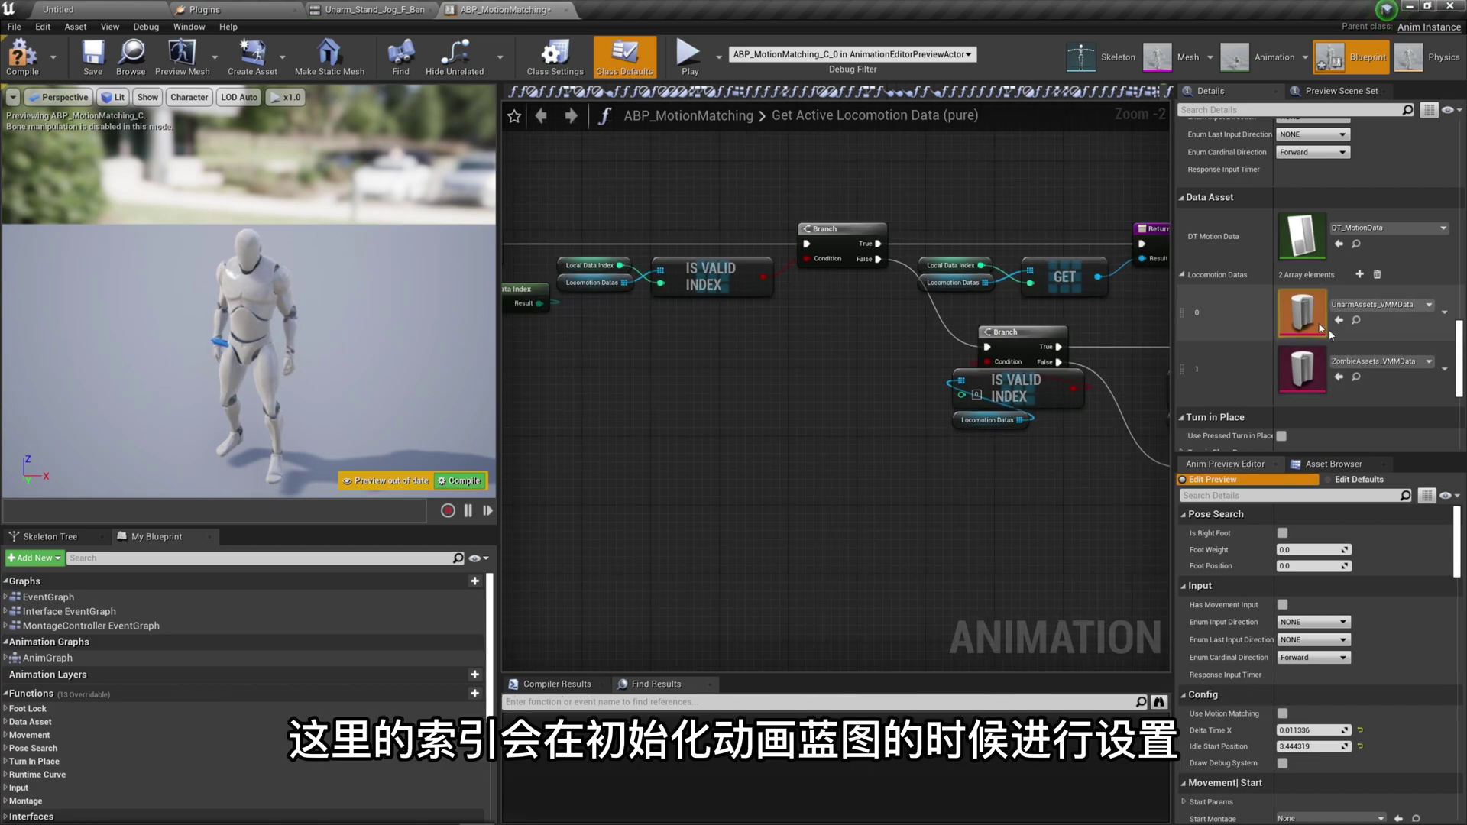
Step: Inspect the Event Graph's Set Locomotion Data and Get Active Locomotion Data functions
double_click(48, 597)
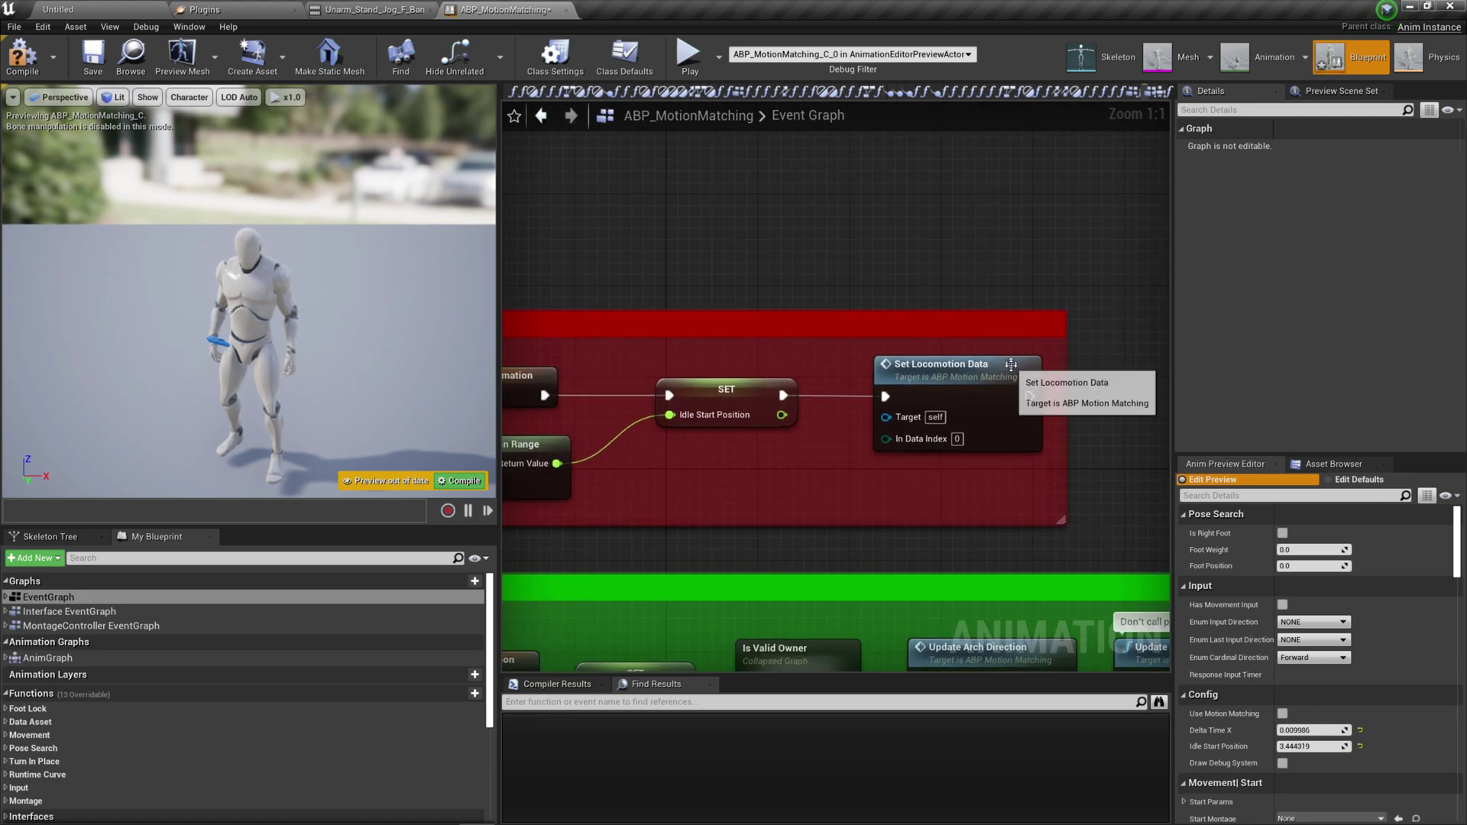
left_click(961, 382)
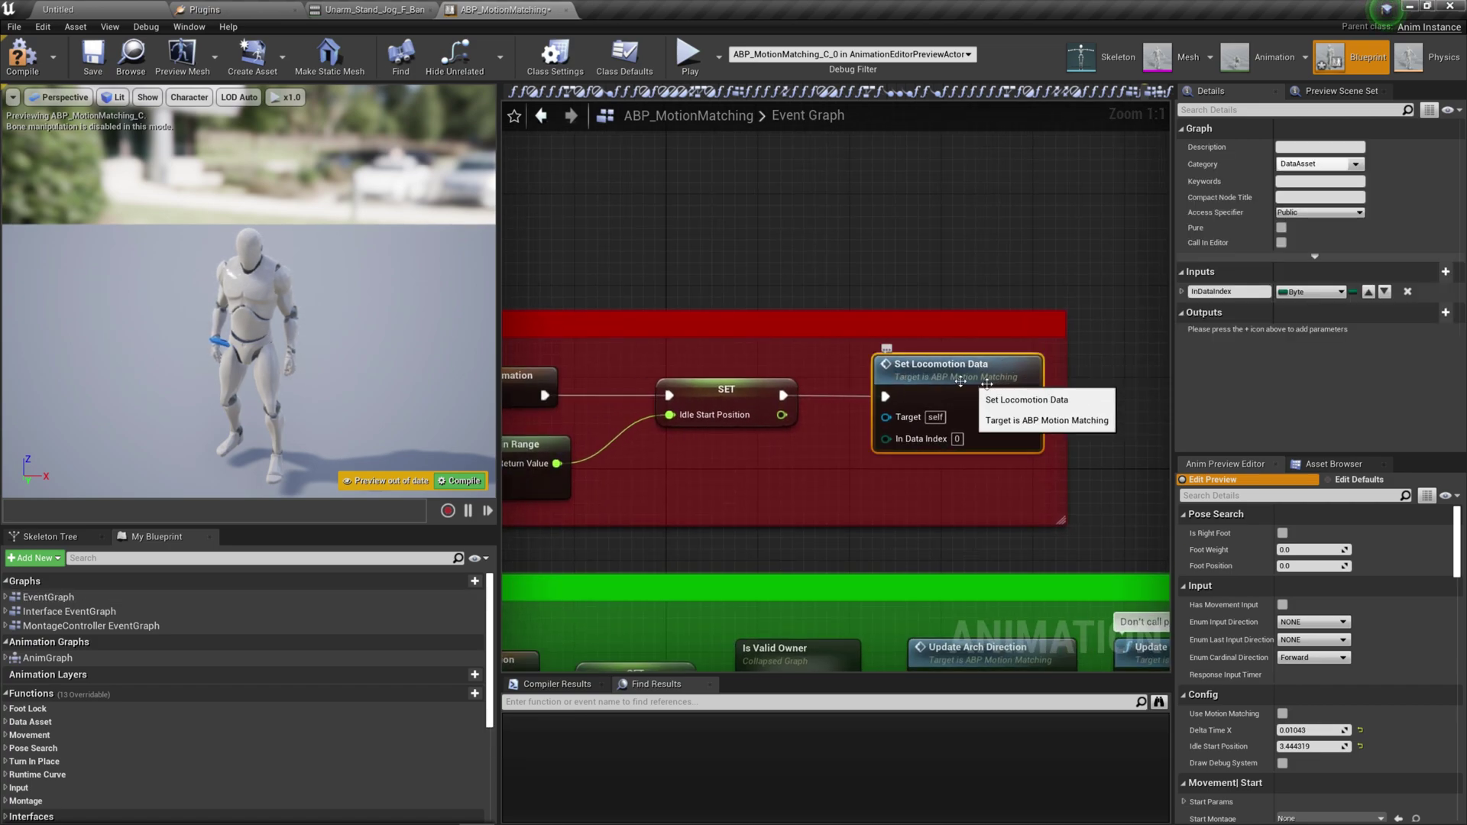
double_click(970, 429)
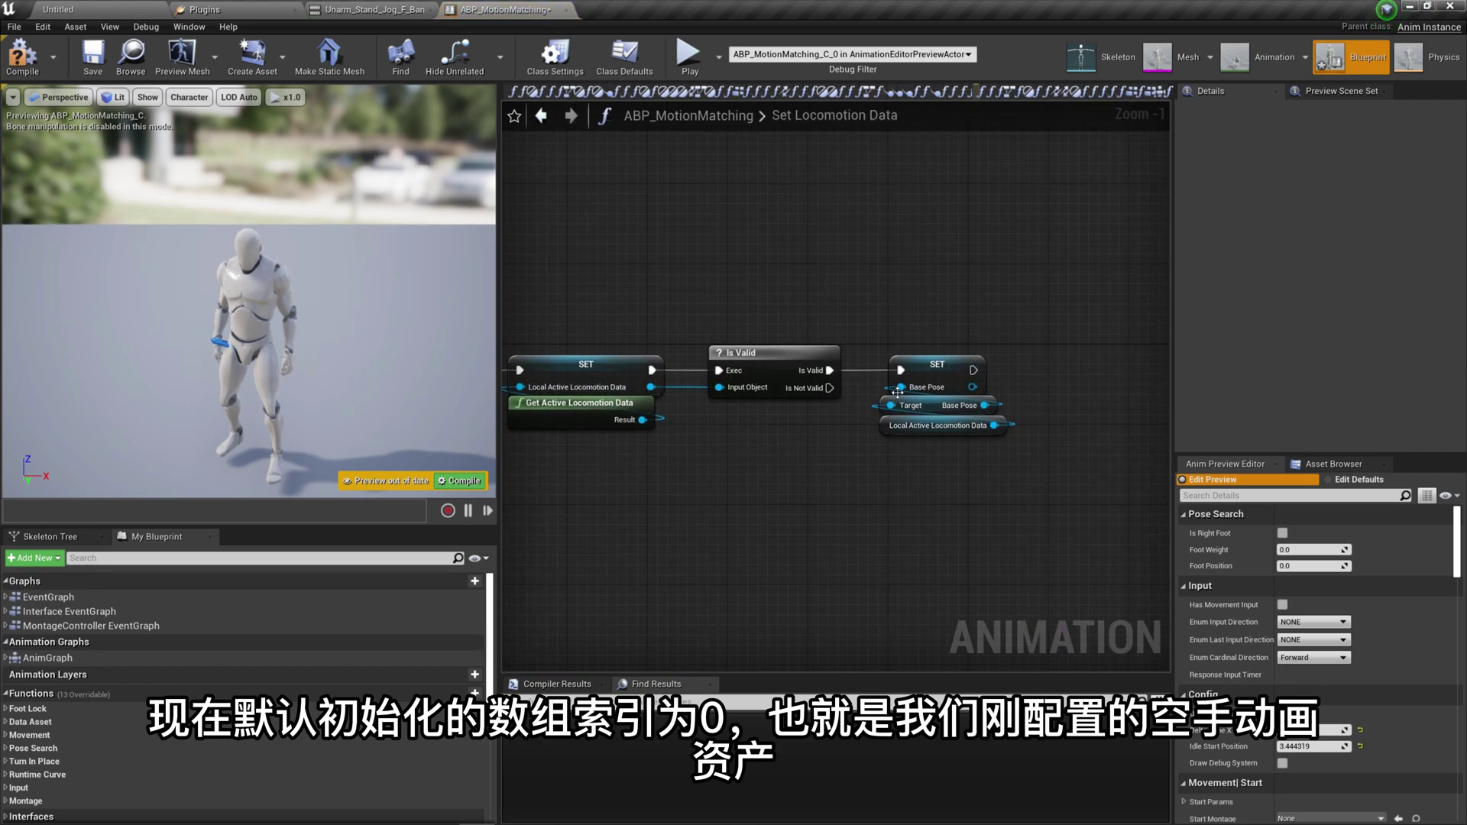
double_click(764, 402)
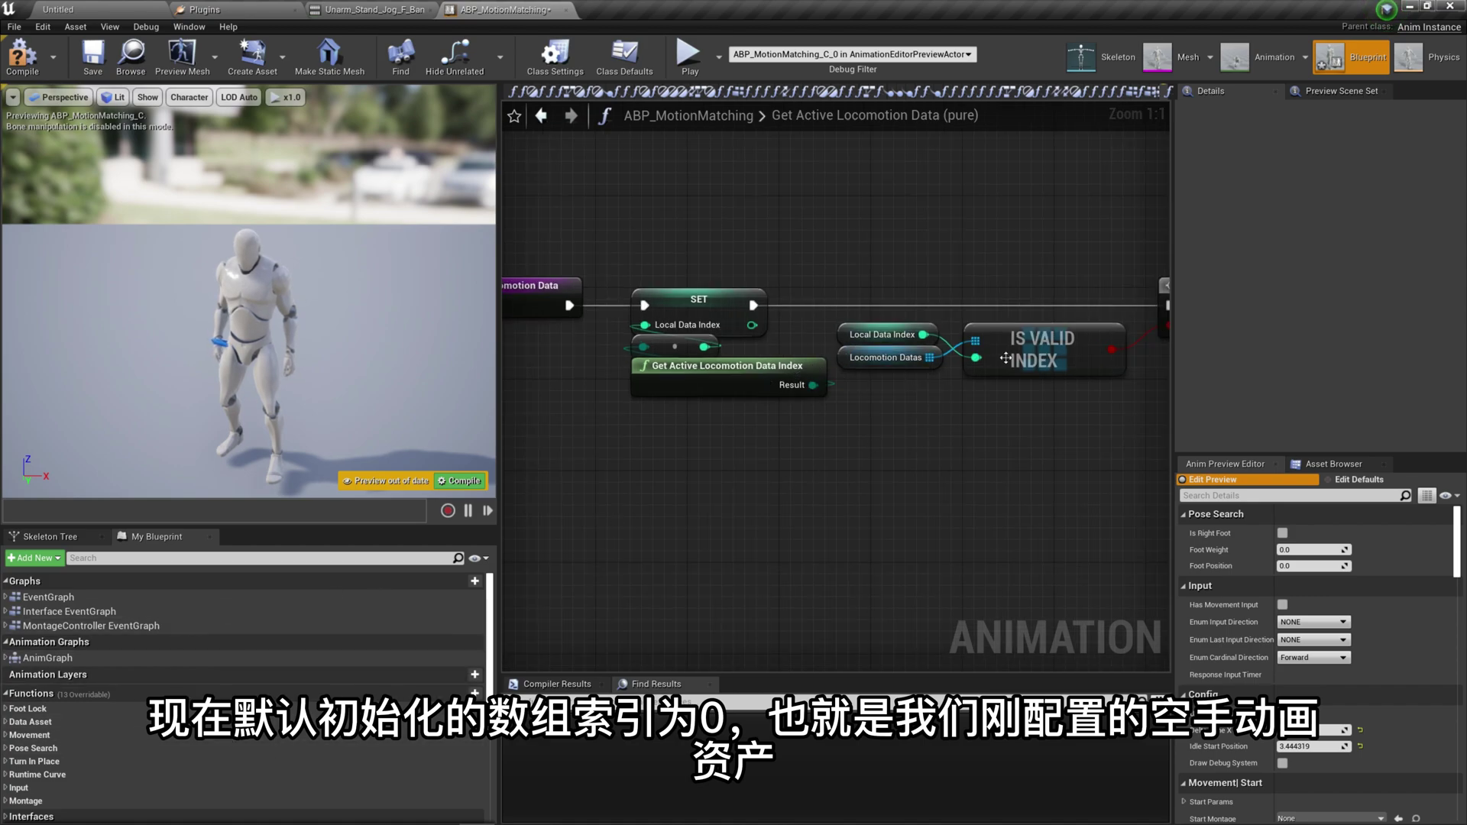
Step: Compile and save ABP_MotionMatching, then go back to the Untitled level
left_click(654, 69)
scroll(1299, 268, "down", 5)
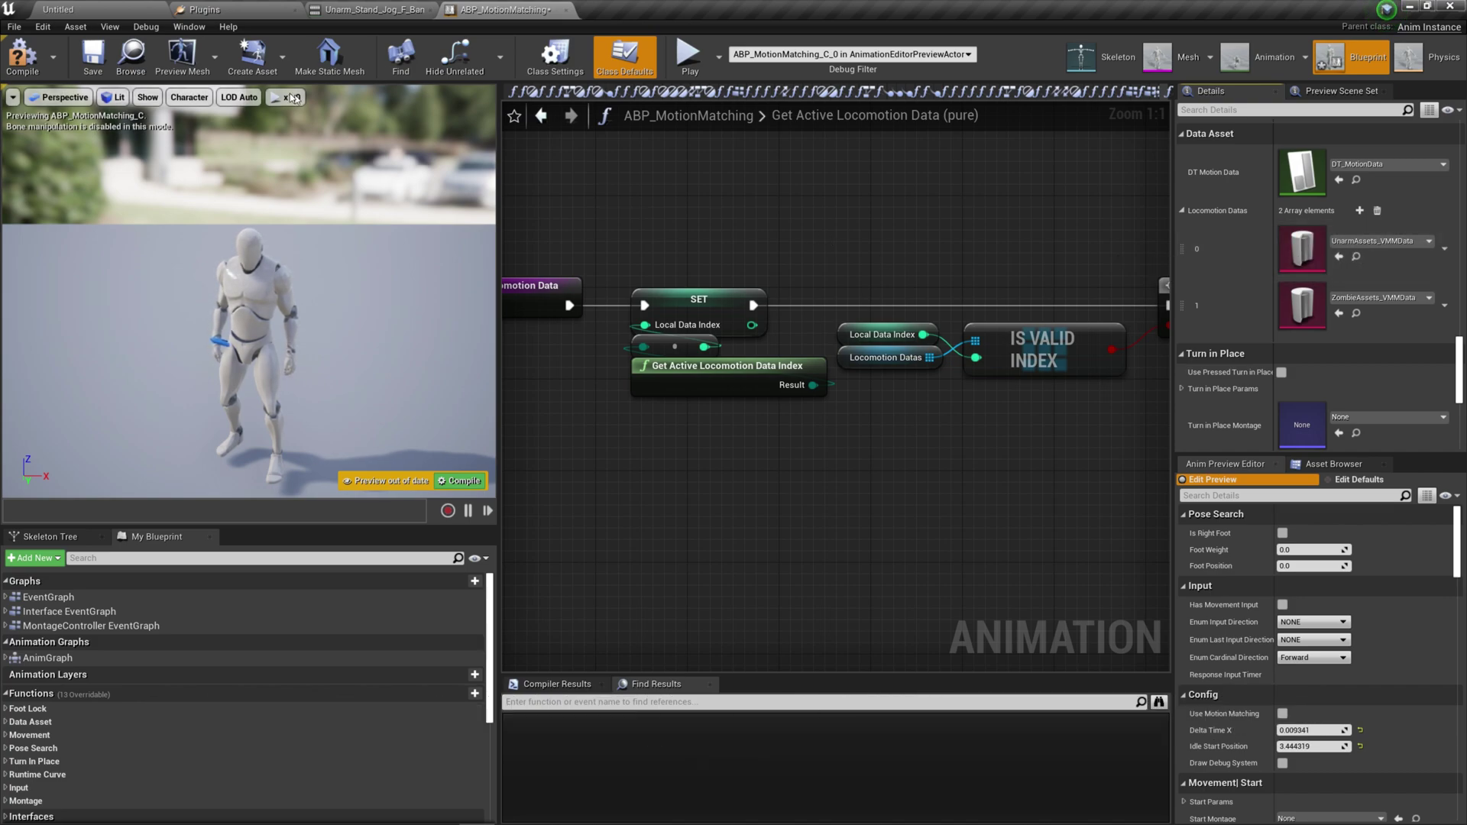
left_click(39, 65)
left_click(93, 55)
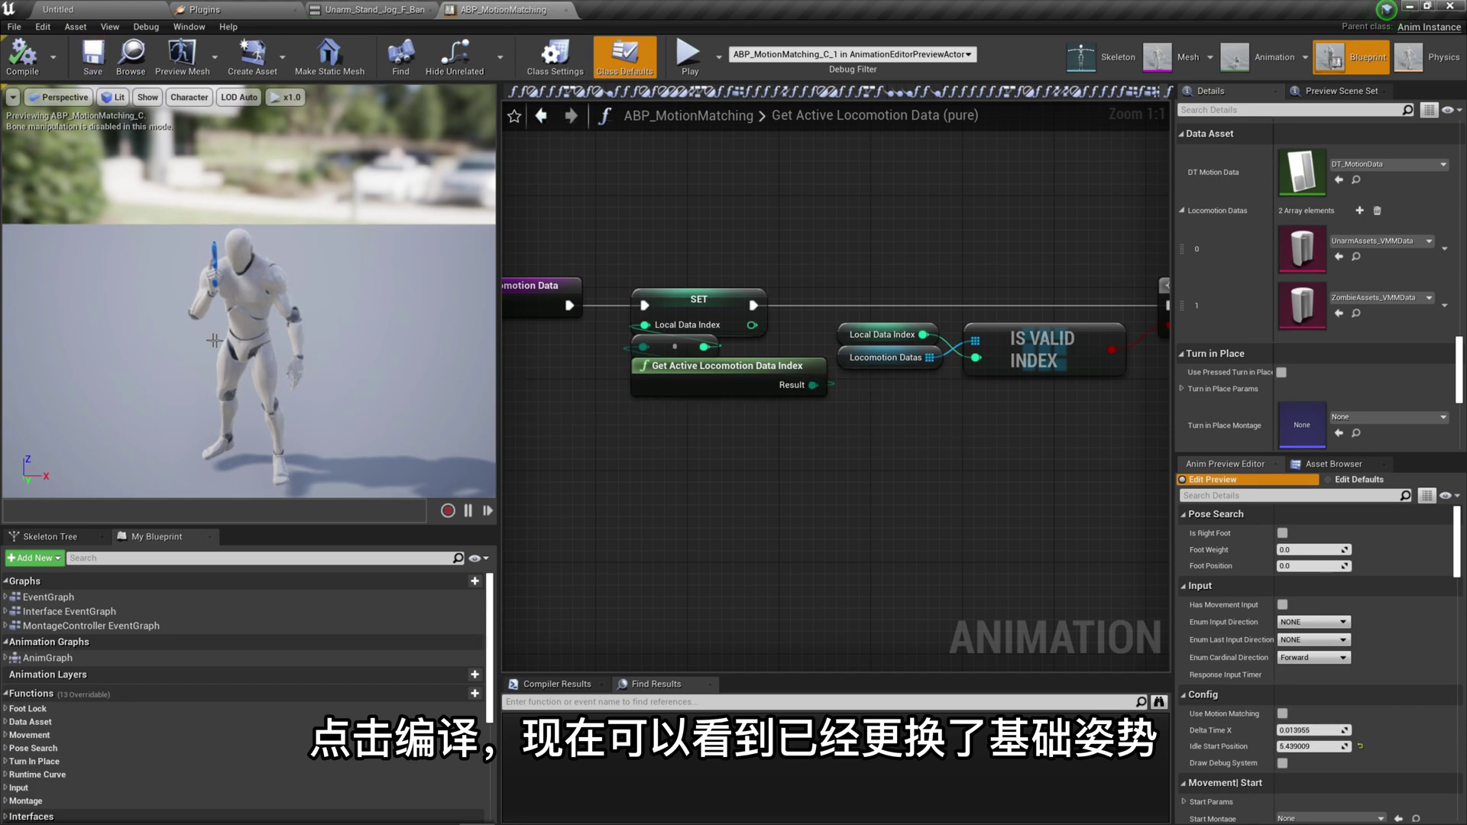
left_click(103, 7)
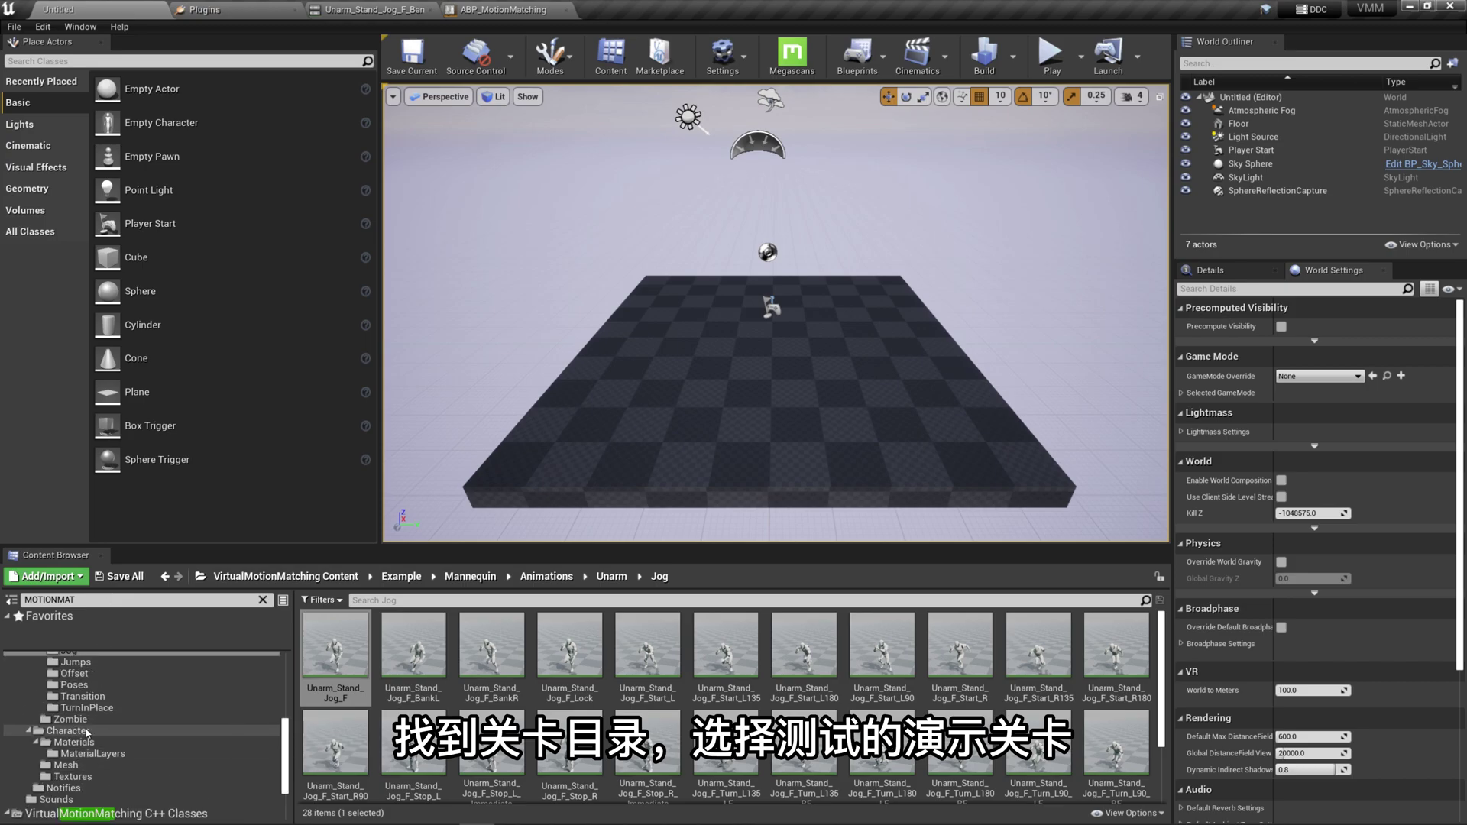
Step: Load the VirtualMotionMatching_Map level from the LevelPrototyping folder
scroll(115, 718, "up", 5)
left_click(76, 696)
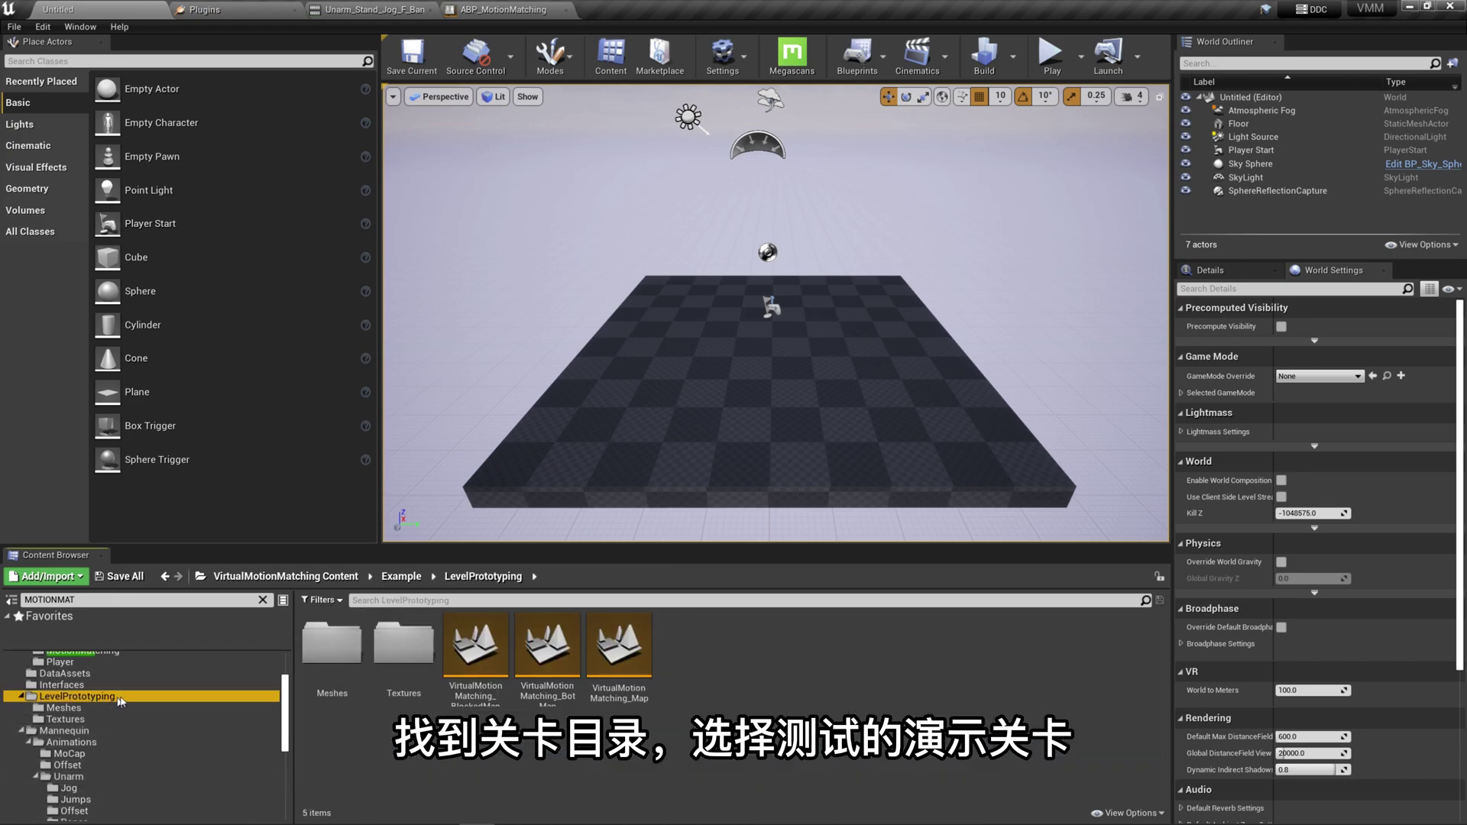
left_click(620, 662)
double_click(620, 662)
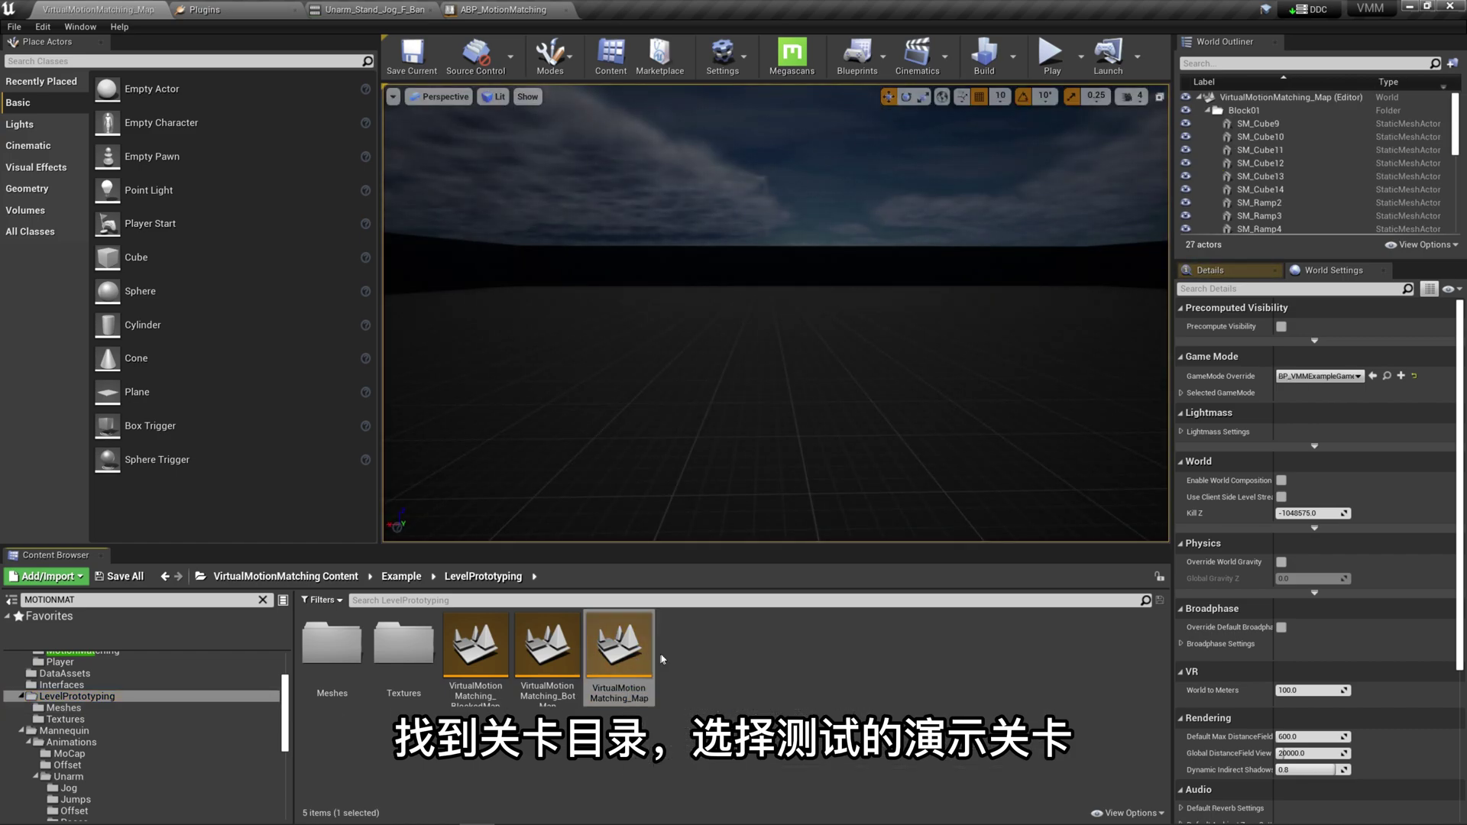
Step: Open BP_VMMPlayerCharacter, select its Gun component, and scroll to its Rendering settings
left_click(61, 661)
left_click(345, 630)
double_click(344, 631)
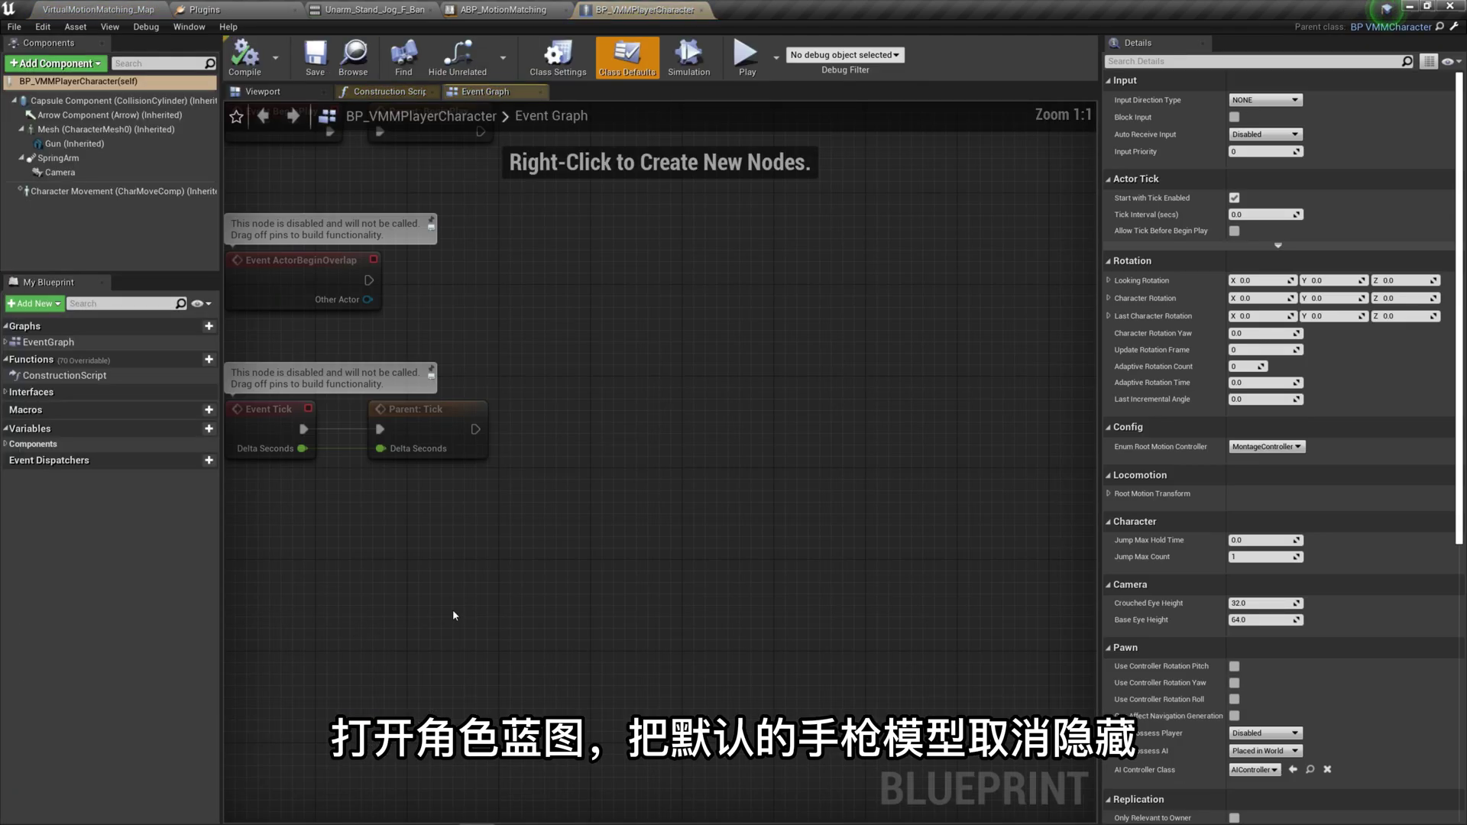
left_click(213, 145)
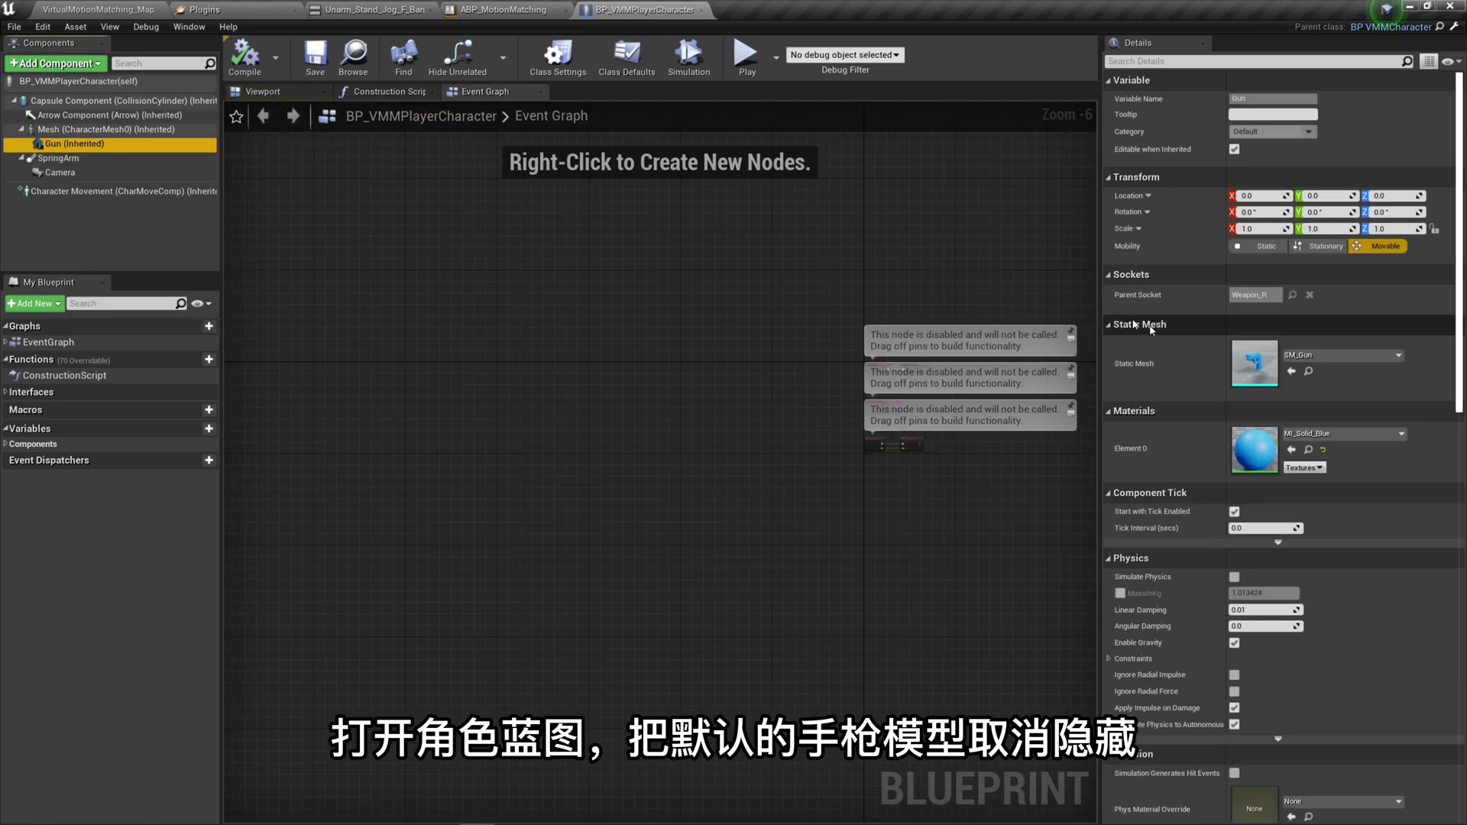
scroll(1150, 329, "down", 5)
scroll(1222, 458, "down", 5)
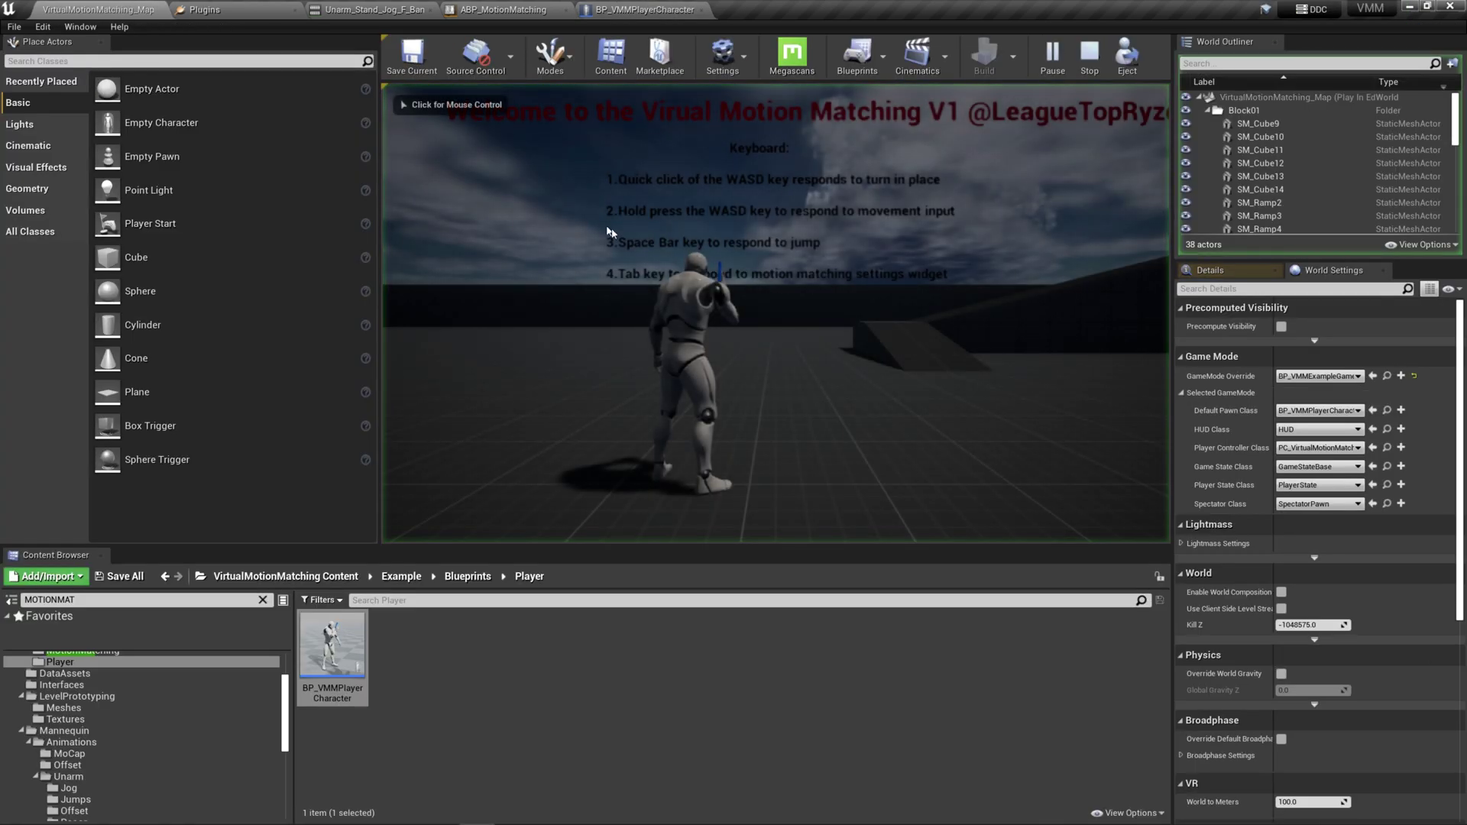
left_click(609, 231)
key("w")
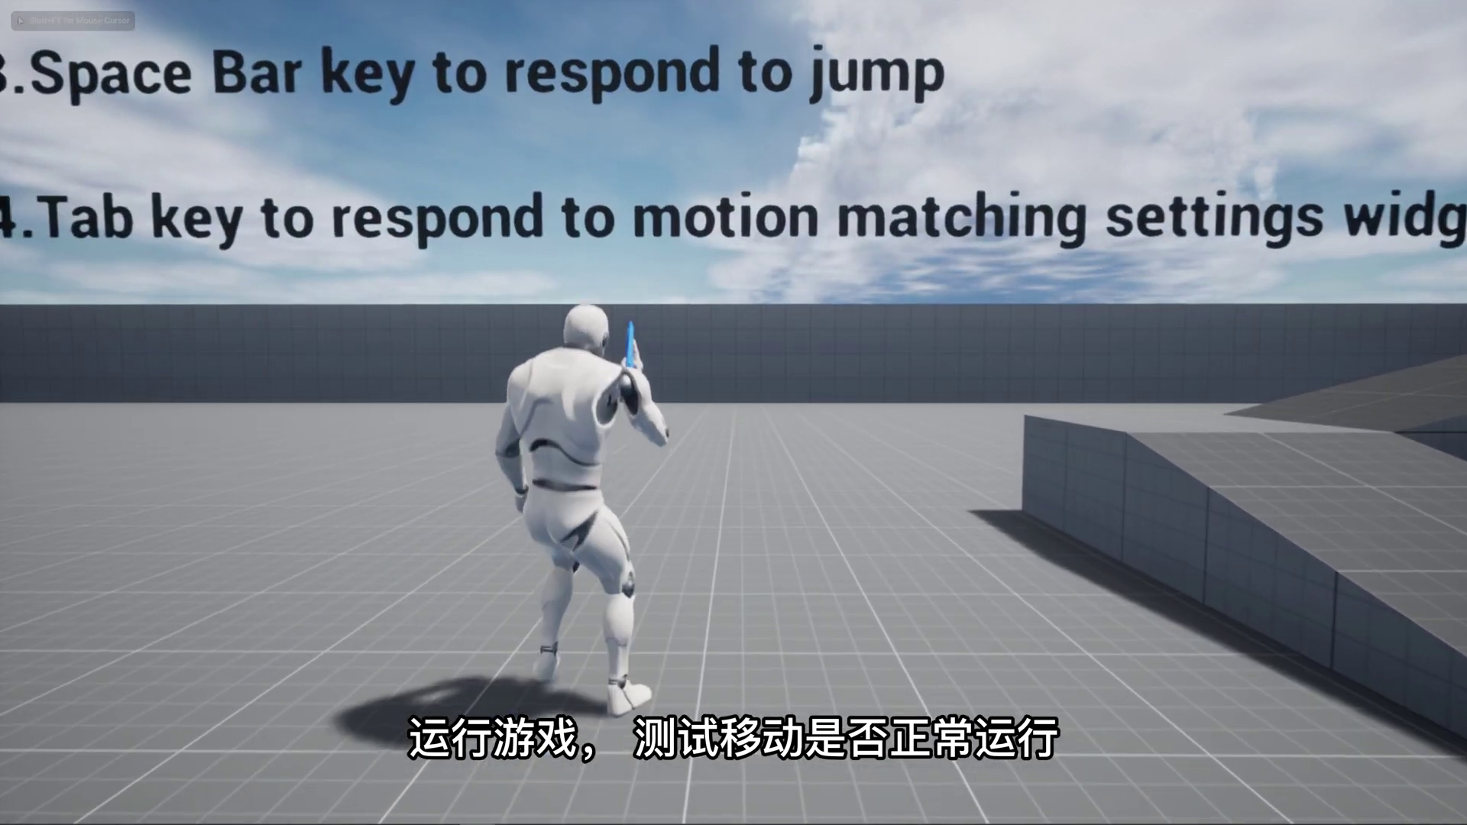
key("a")
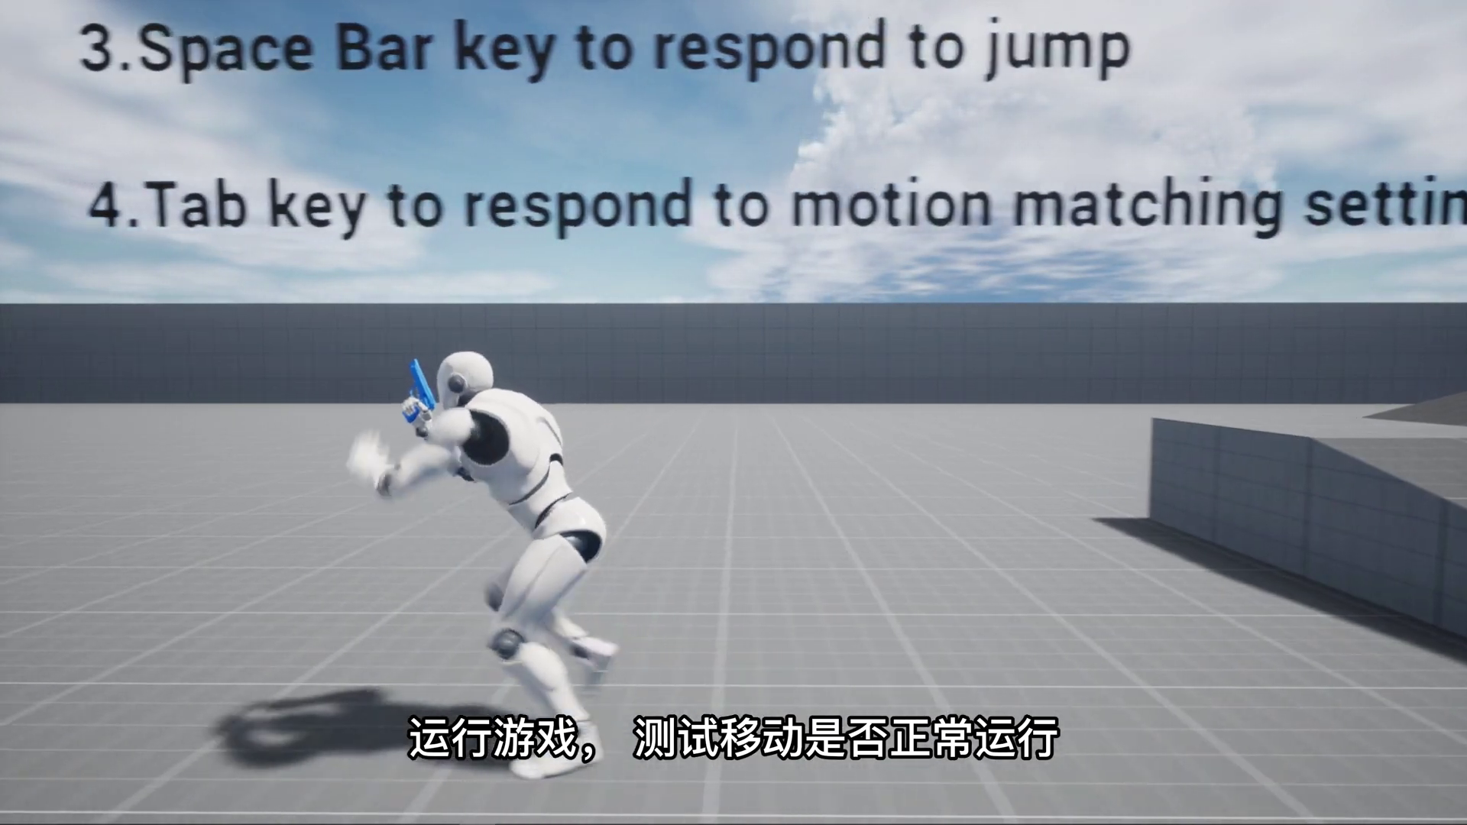
key("d")
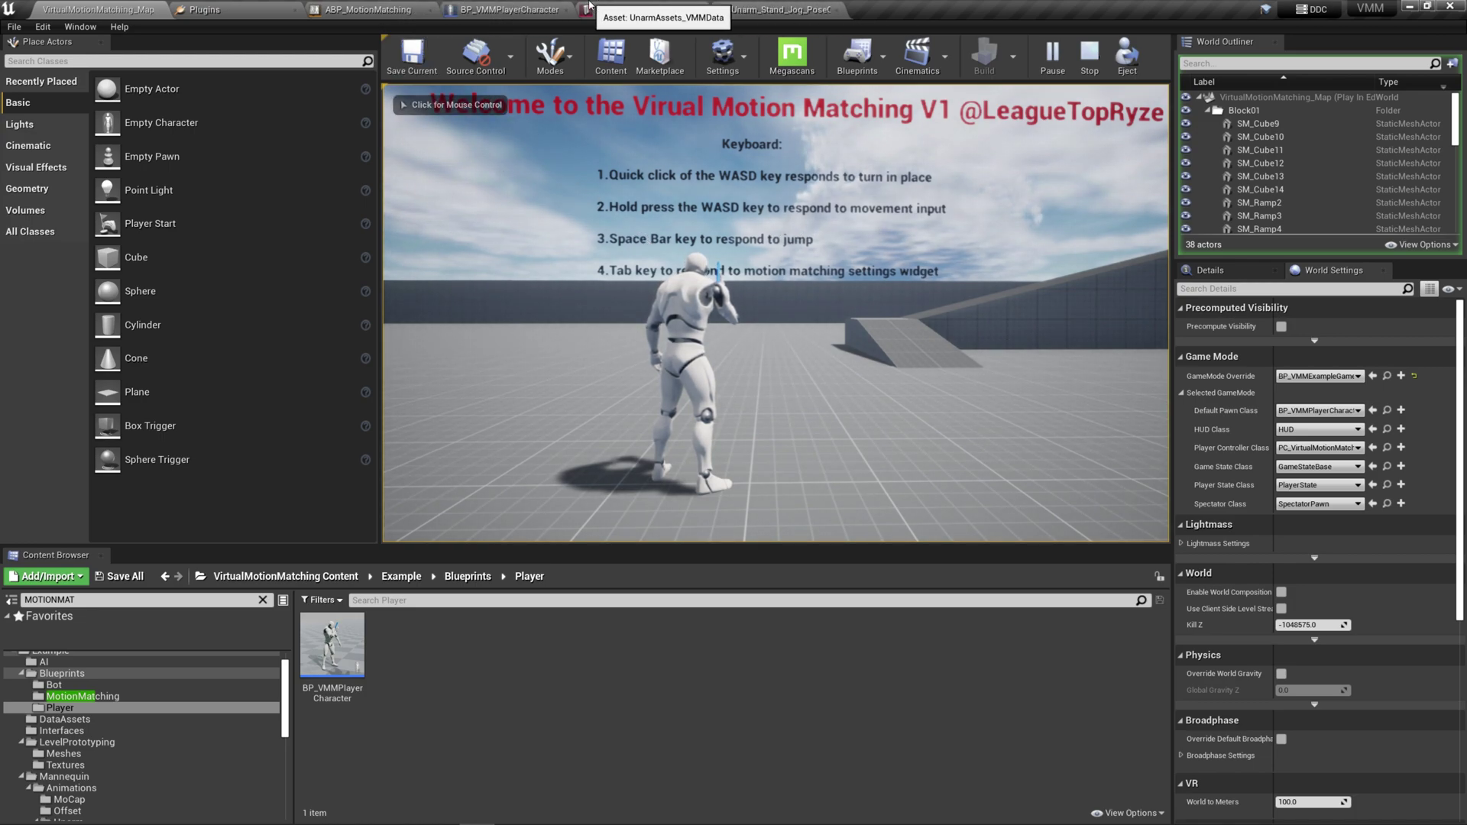
Step: Point UnarmAssets_VMMData's Rotation Offset Anim at Unarm_Stand_Jog_PoseOffset_BS
left_click(667, 13)
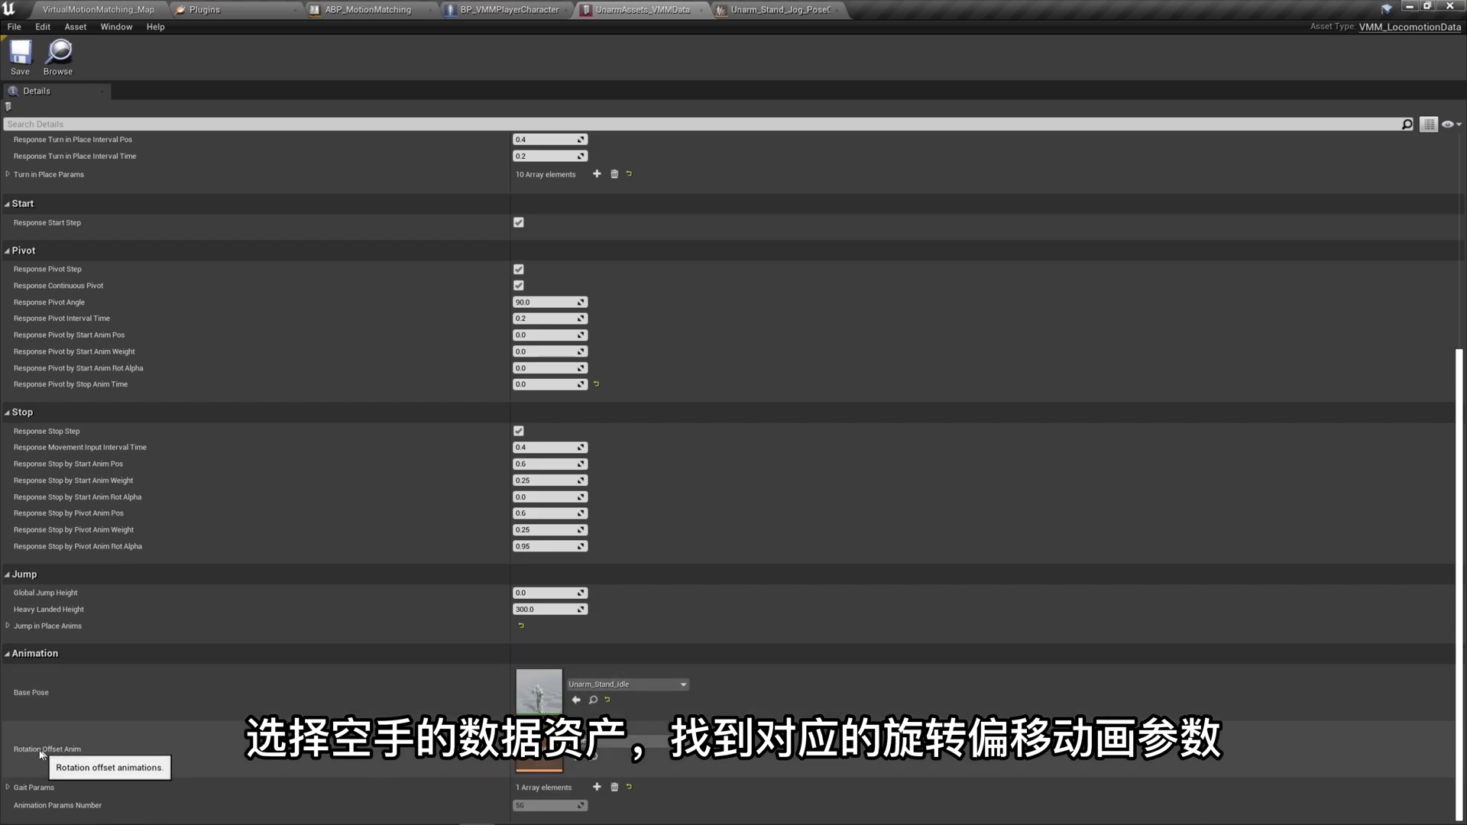
left_click(662, 744)
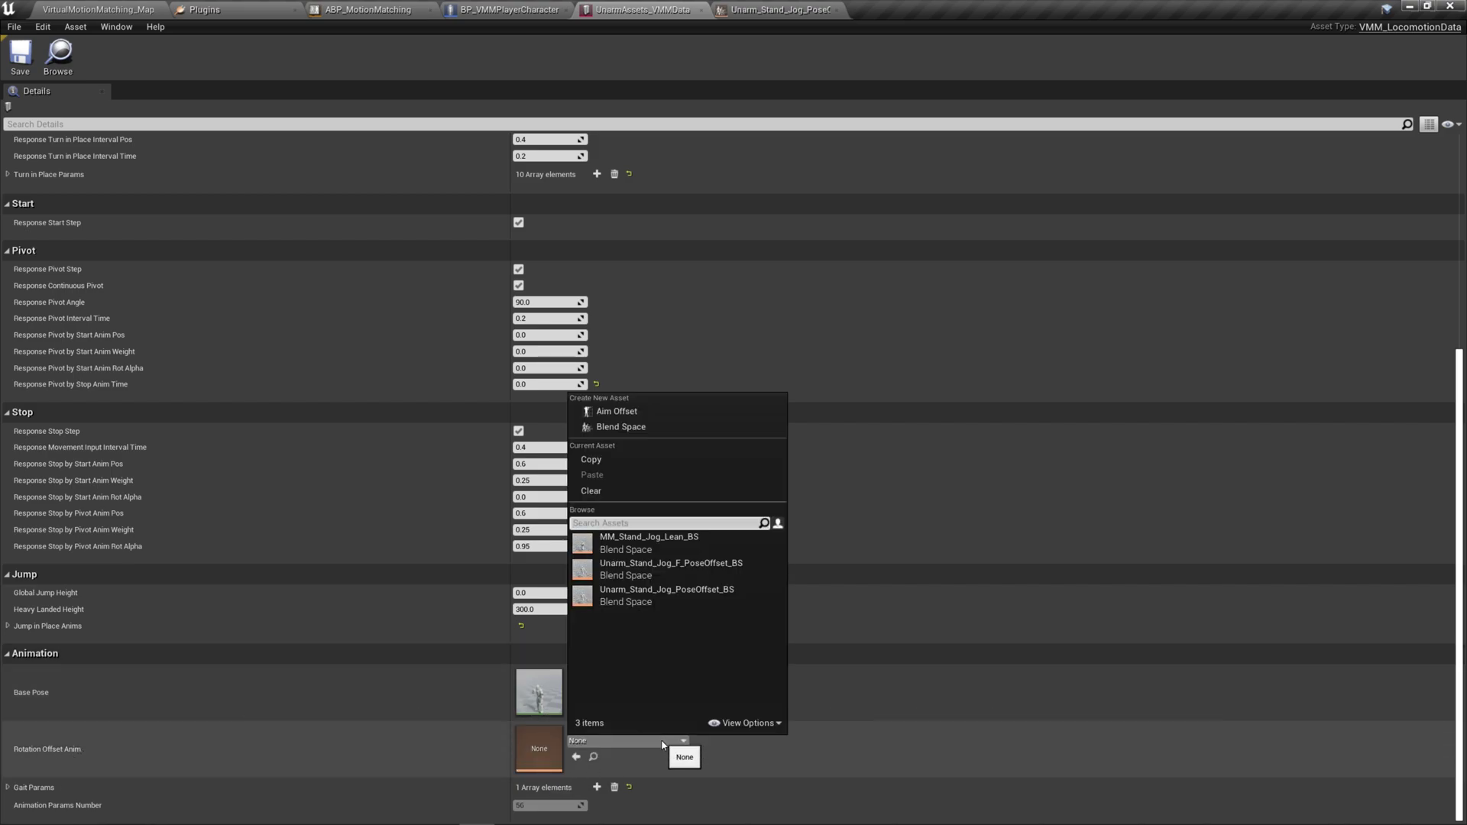
left_click(646, 595)
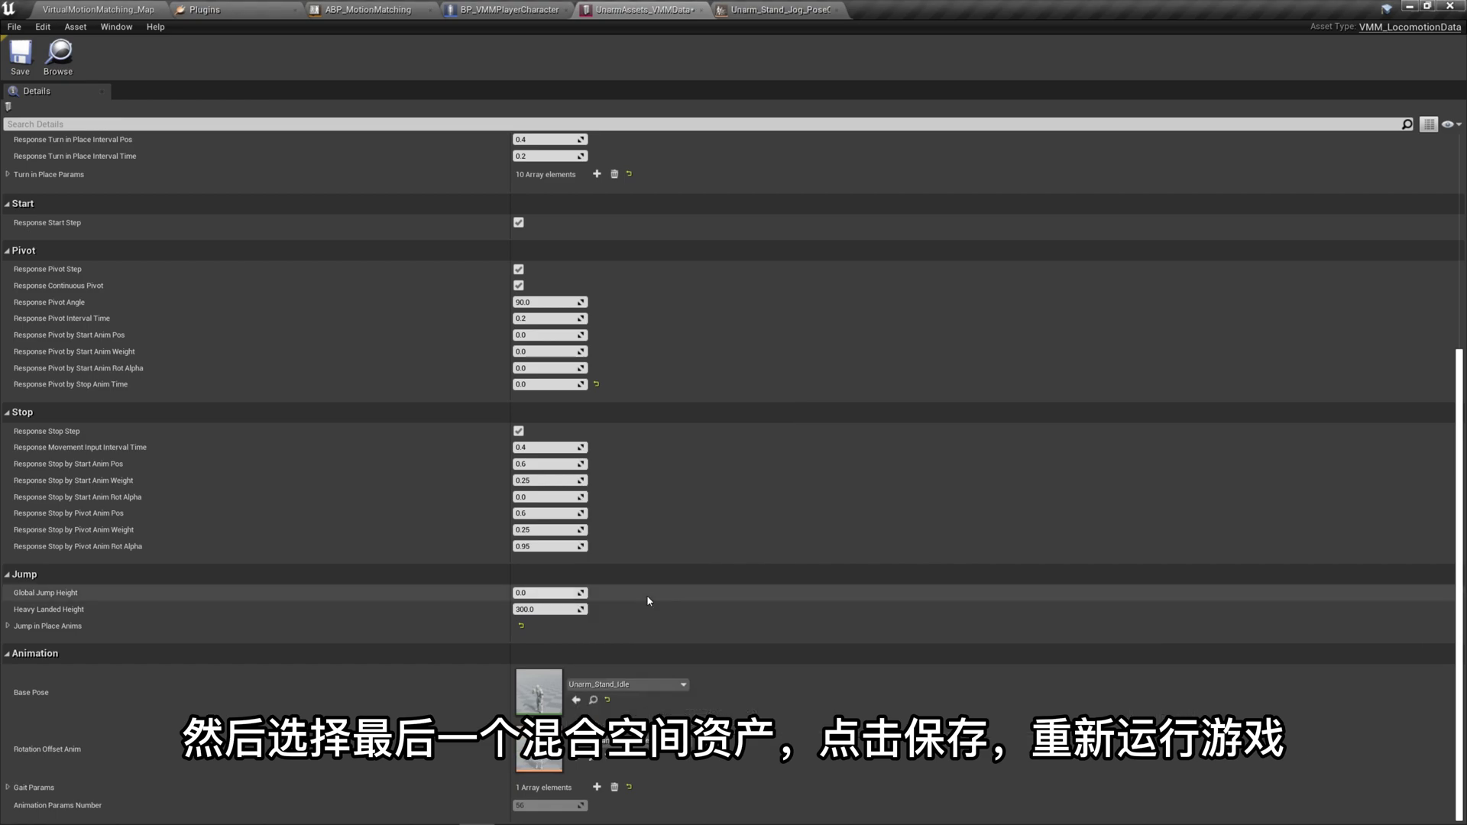
Step: Replay the demo map, running the character forward to test the rotation offset, then stop play
left_click(95, 6)
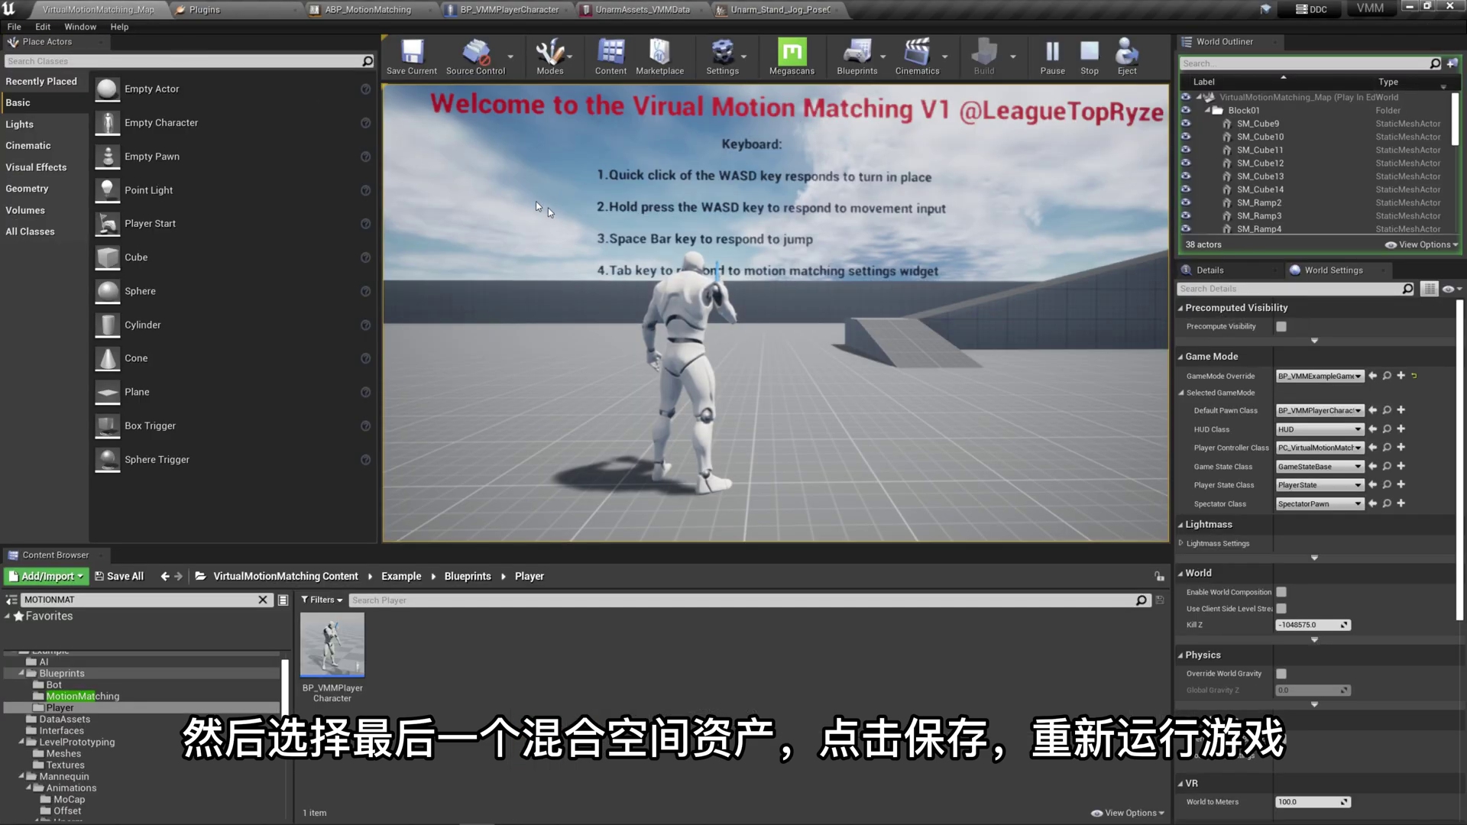
key("Escape")
key("alt+p")
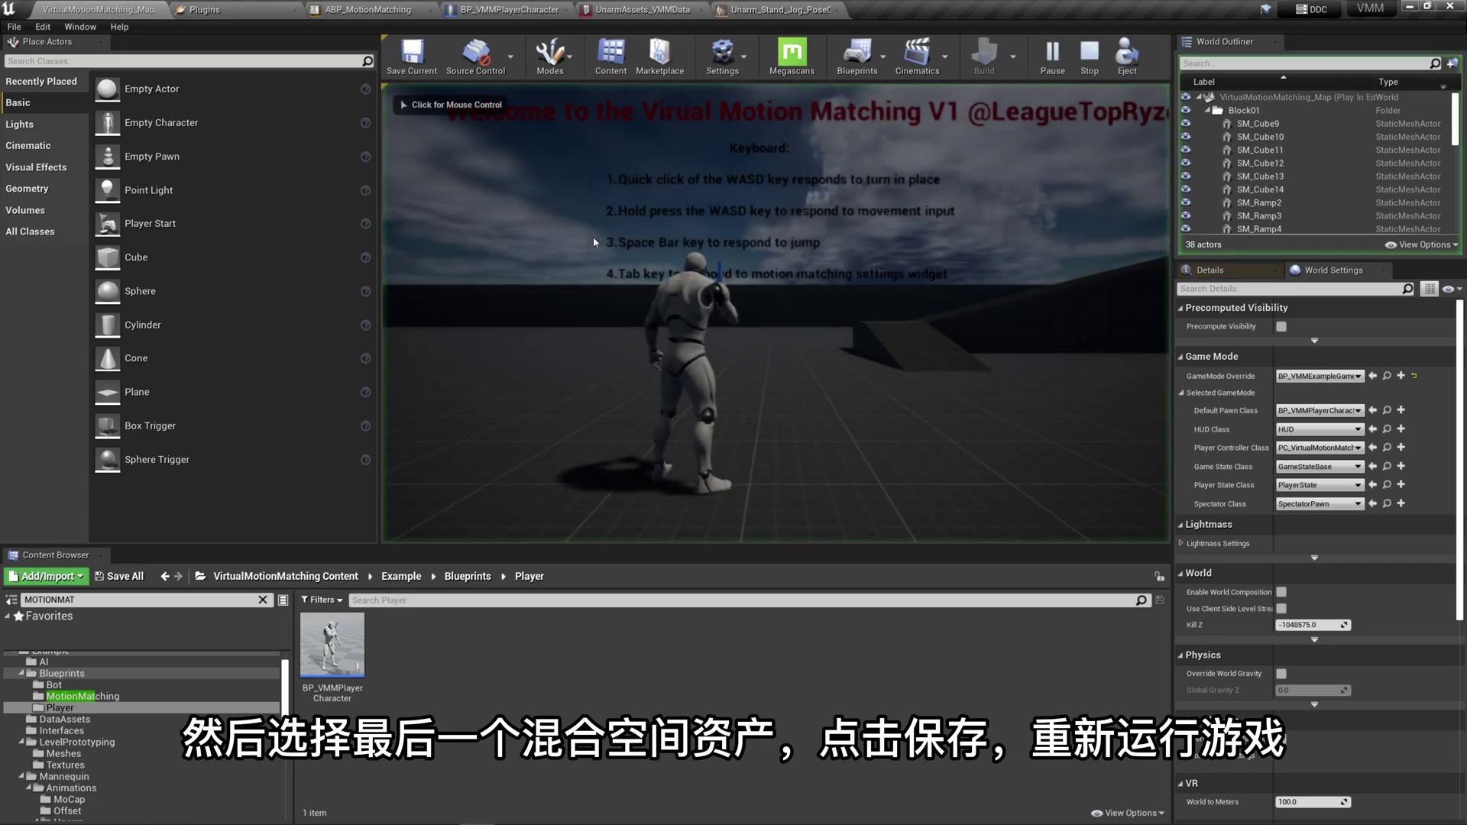
key("w")
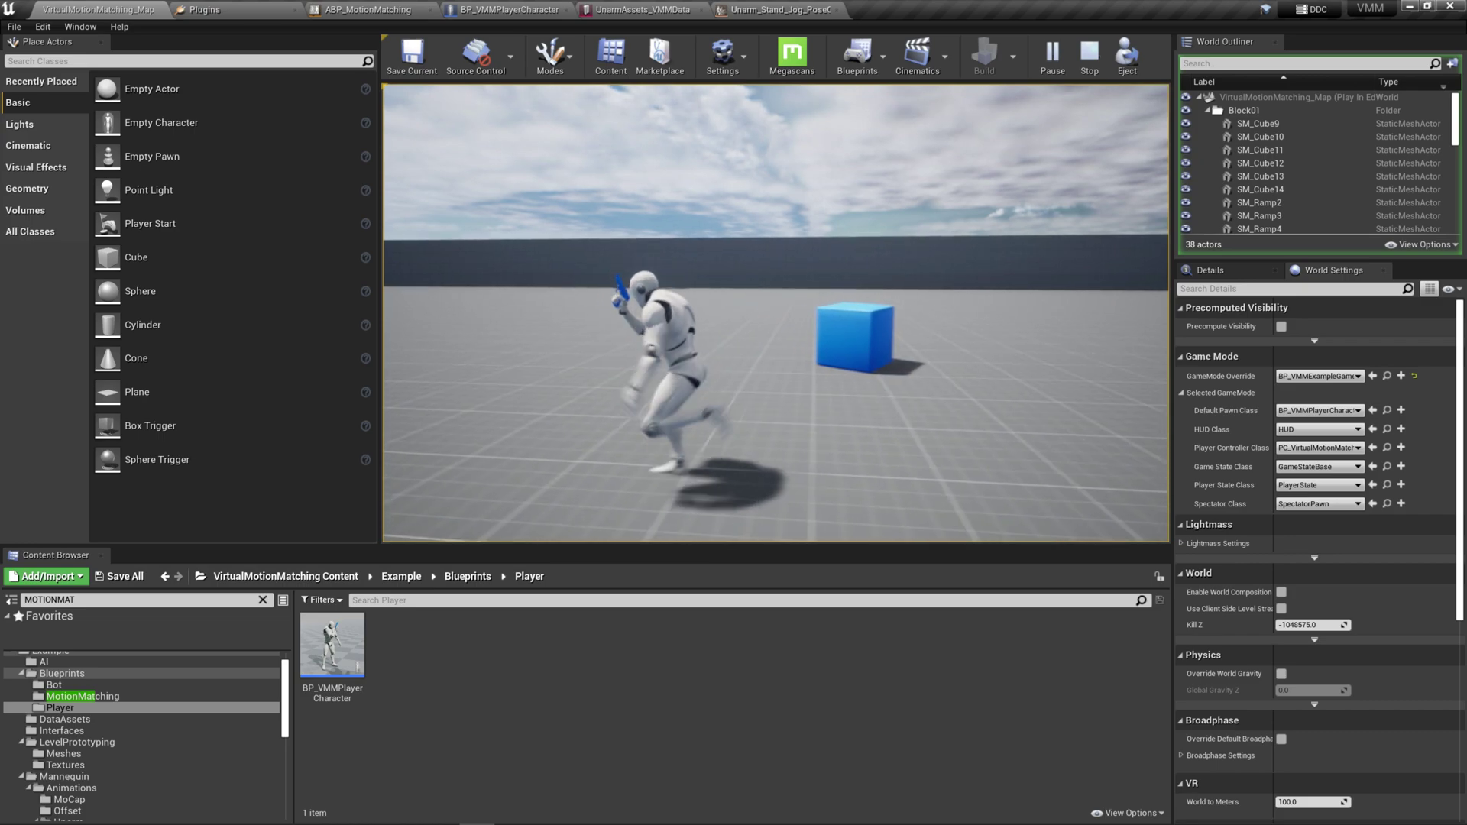
key("Escape")
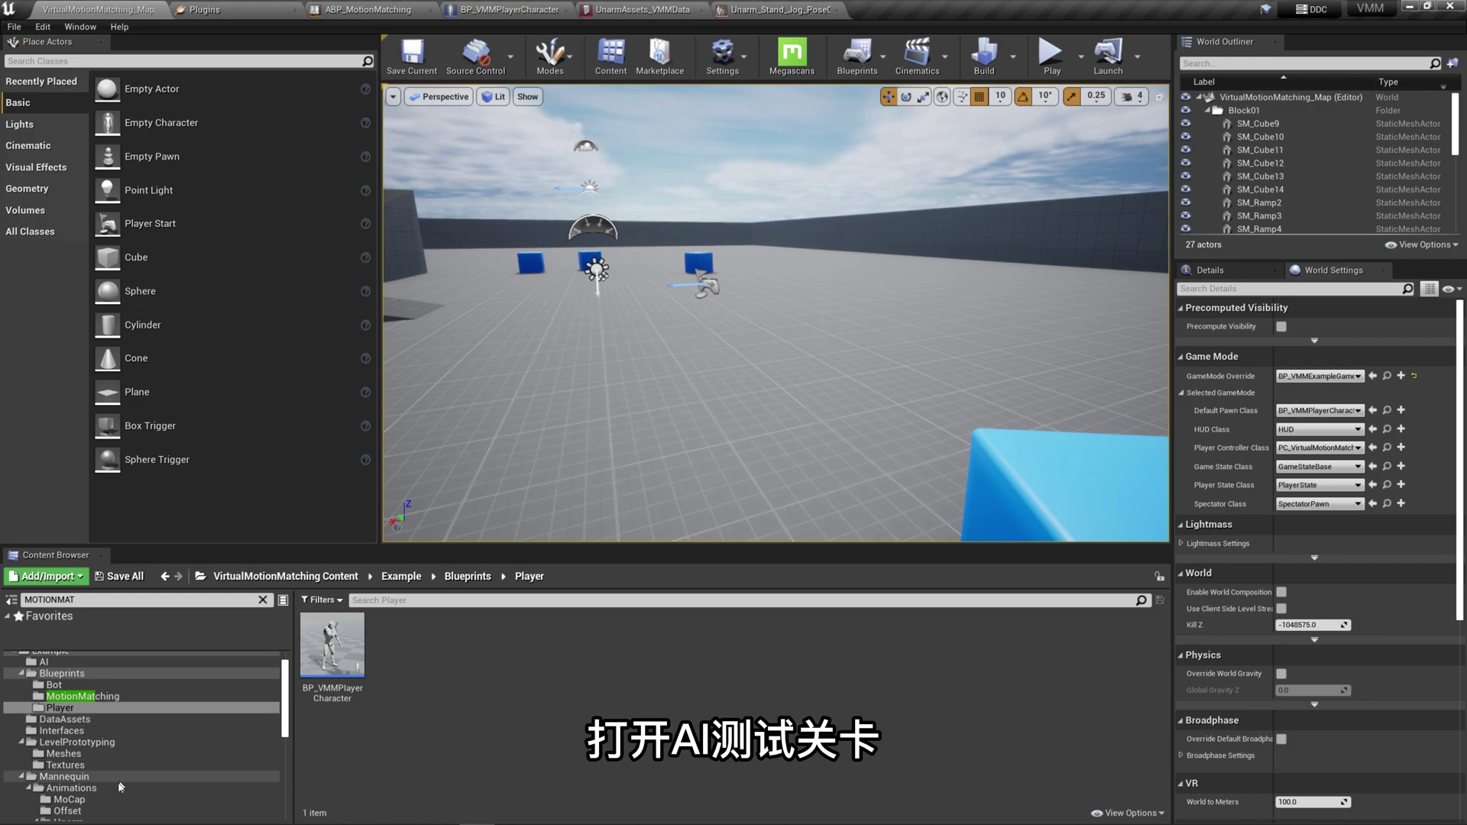
Step: Open VirtualMotionMatching_BotMap from the LevelPrototyping folder and move the view toward the bots
left_click(76, 742)
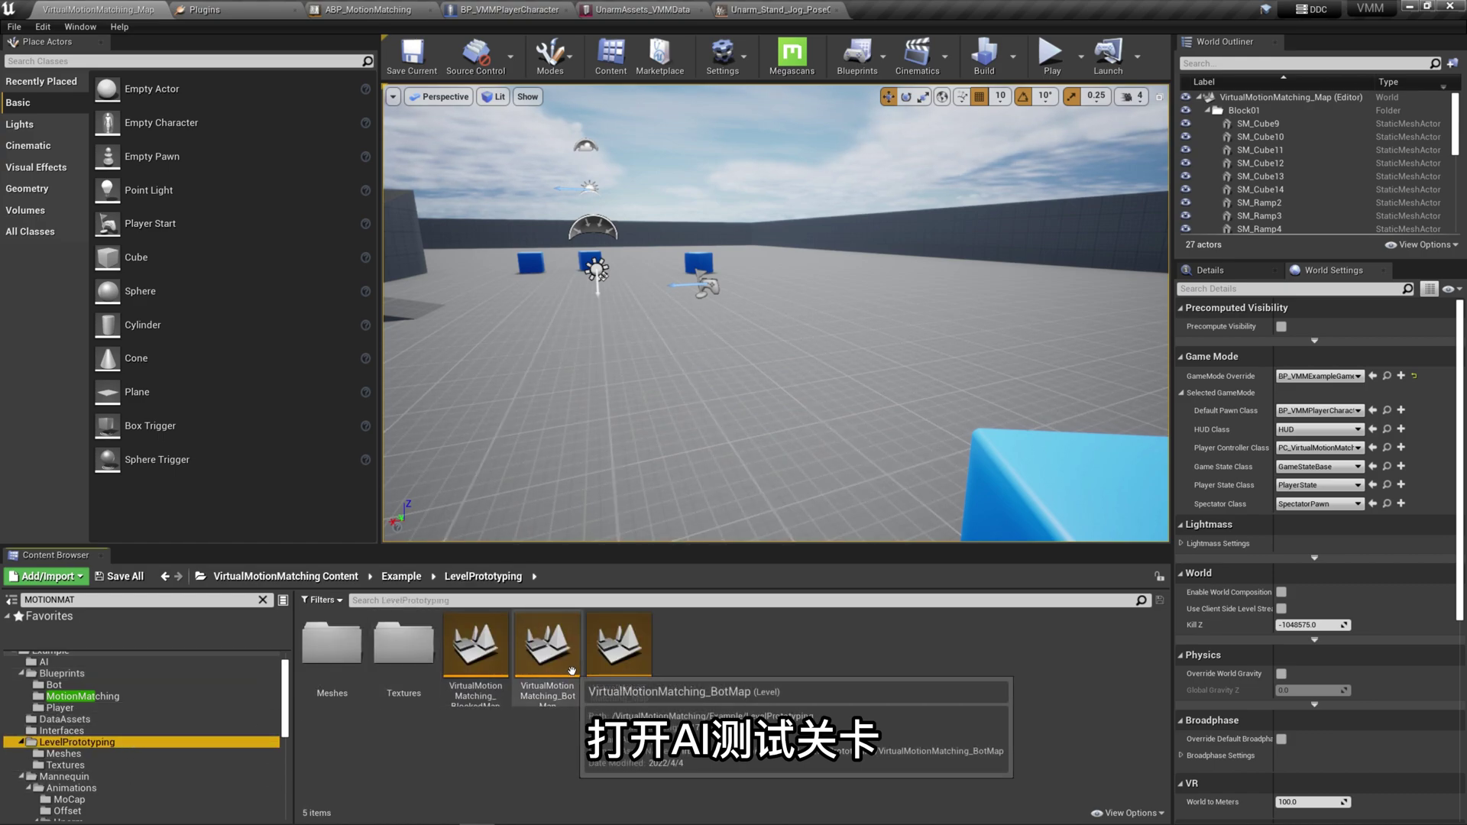
left_click(537, 650)
double_click(537, 650)
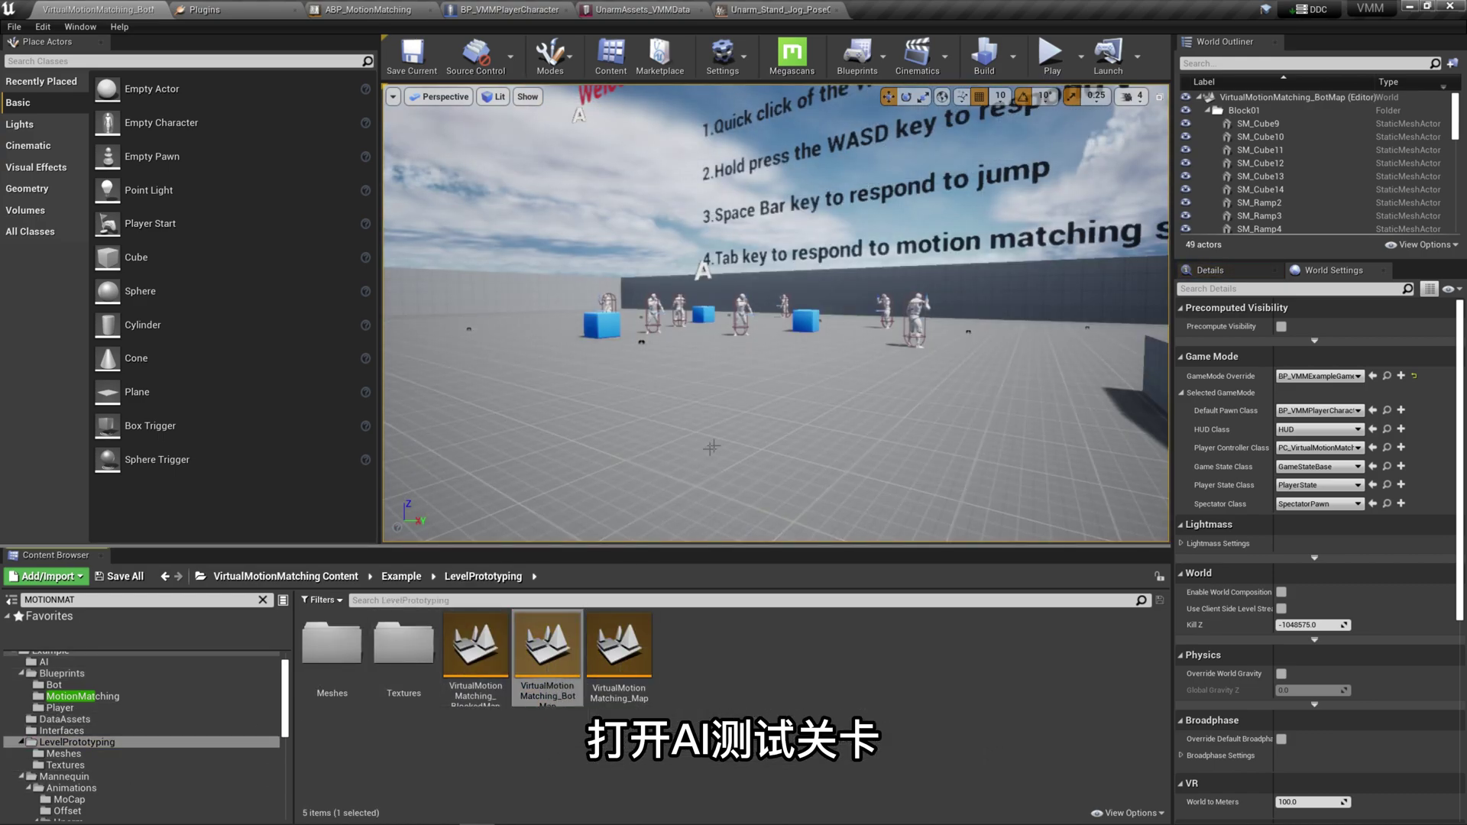
right_click_drag(882, 160, 882, 160)
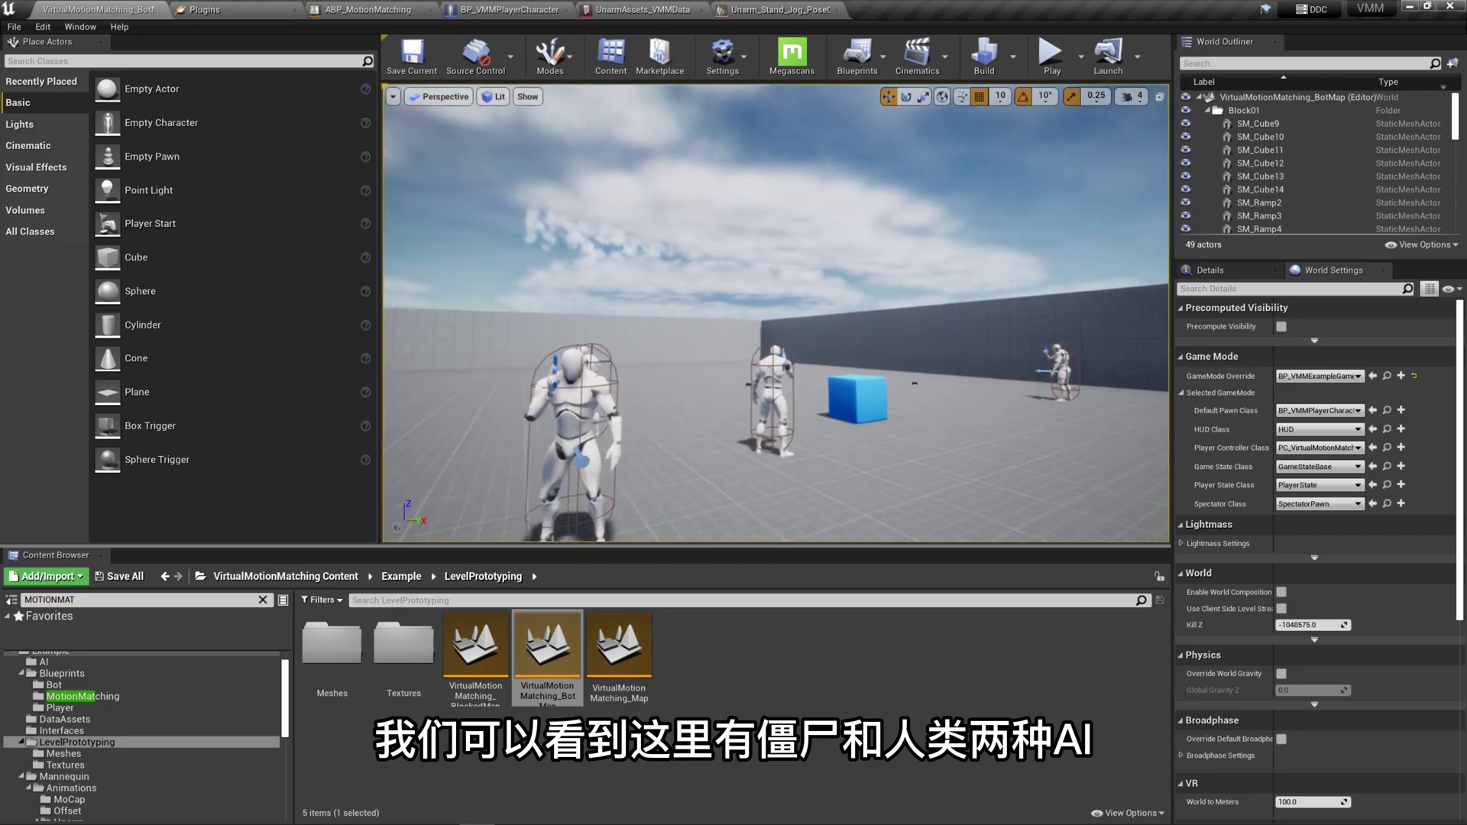
Step: Play the bot map, watch the roaming bots and select one zombie bot
key("alt+p")
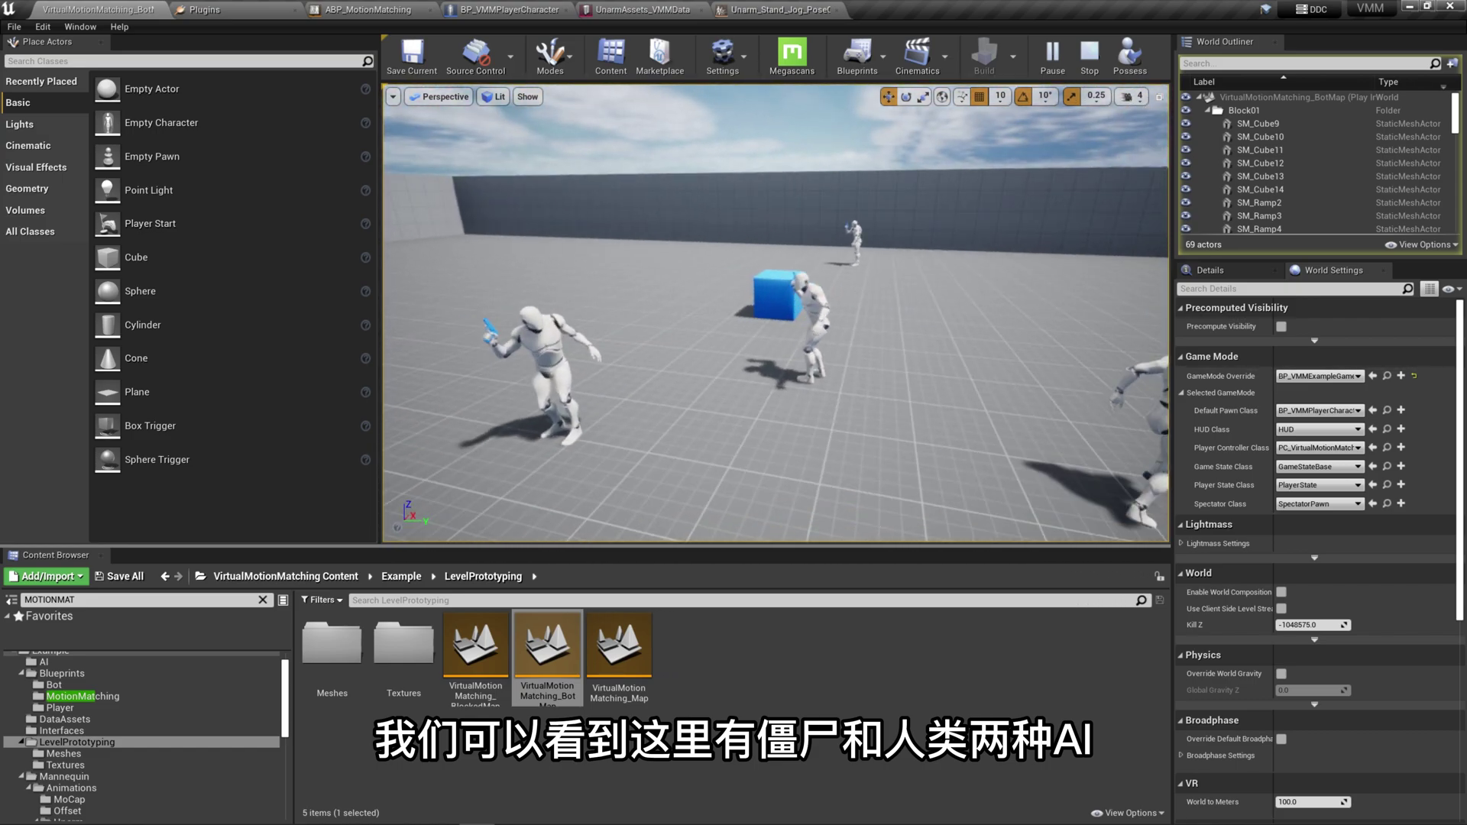
right_click_drag(762, 308, 749, 340)
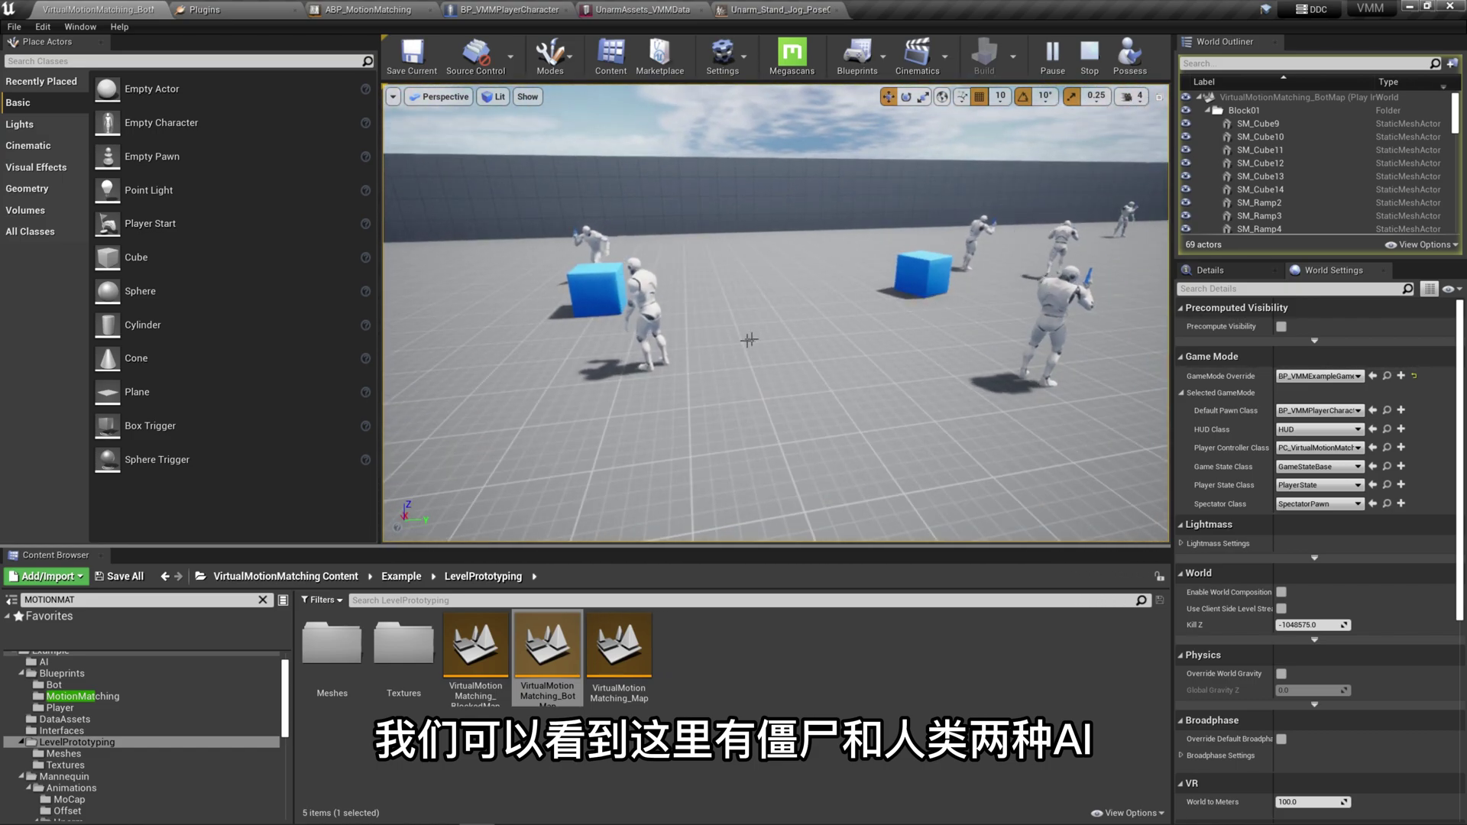
left_click(655, 296)
Step: Focus on the selected zombie, open its blueprint and stop the simulation
key("f")
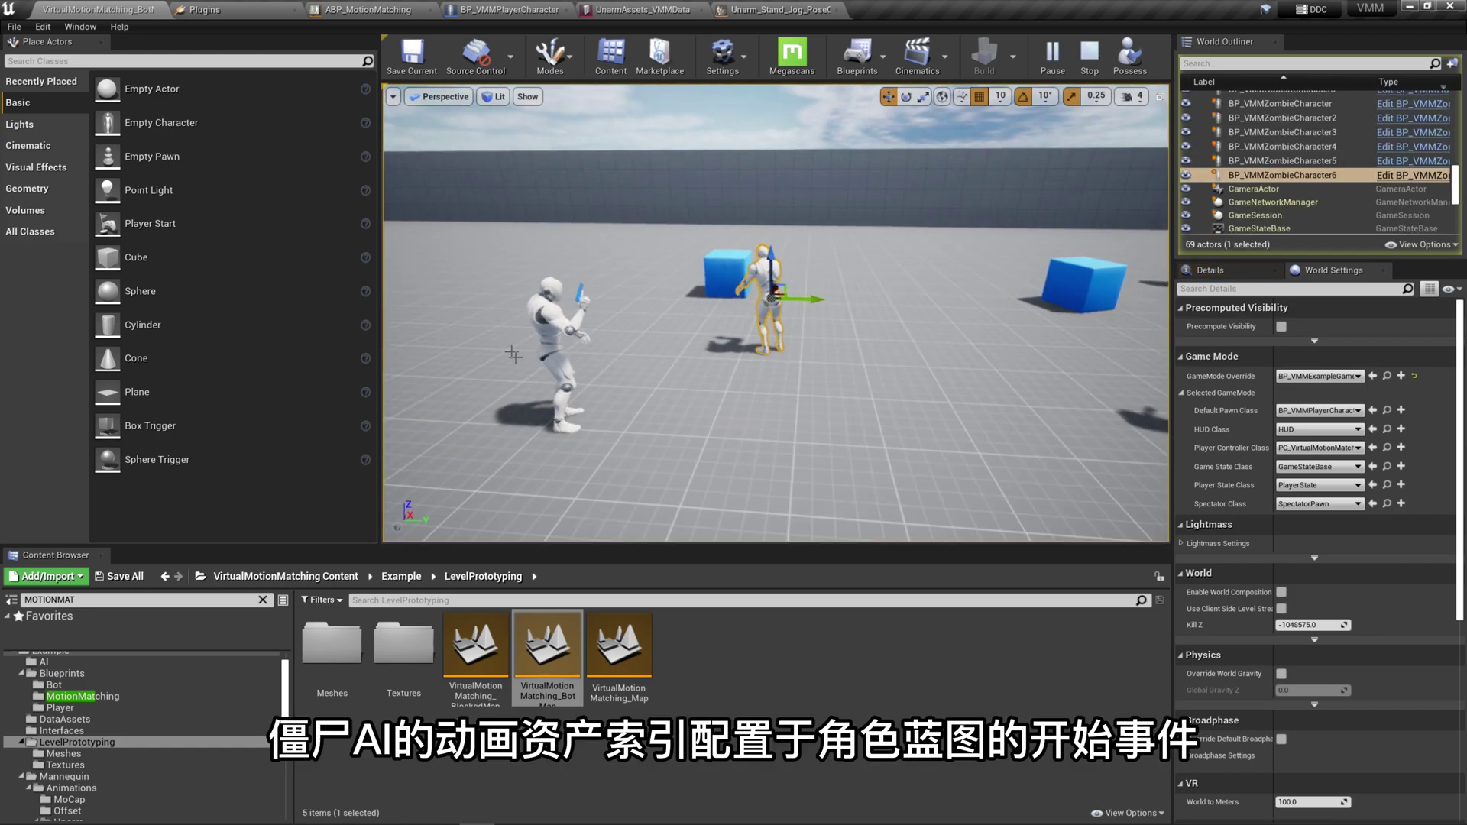
left_click(1409, 182)
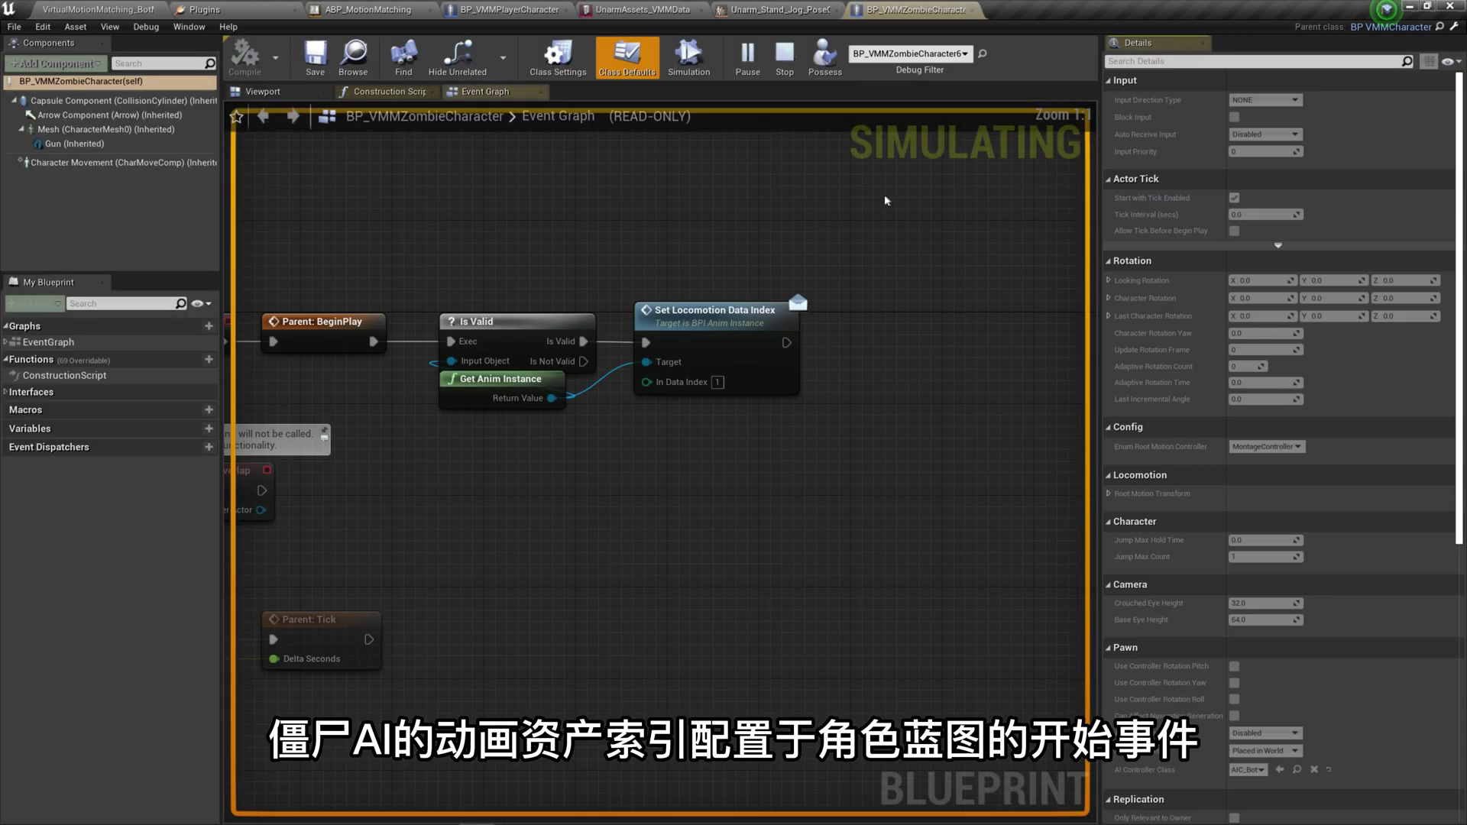
key("Escape")
Step: Bring the zombie's Event BeginPlay chain into view and select its Set Locomotion Data Index node
right_click_drag(251, 350, 388, 374)
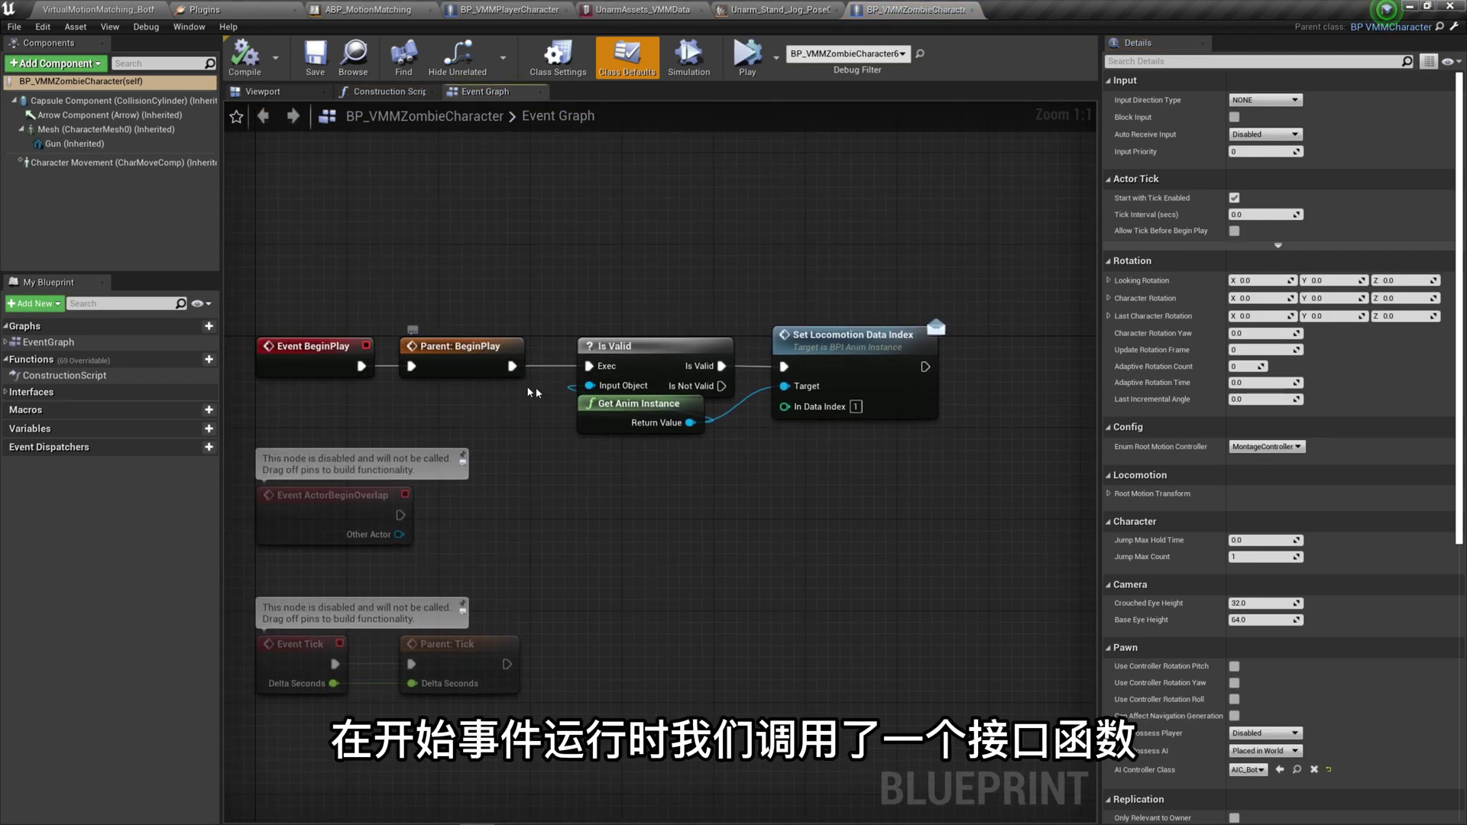
left_click(589, 402)
left_click(841, 378)
right_click_drag(877, 340, 728, 363)
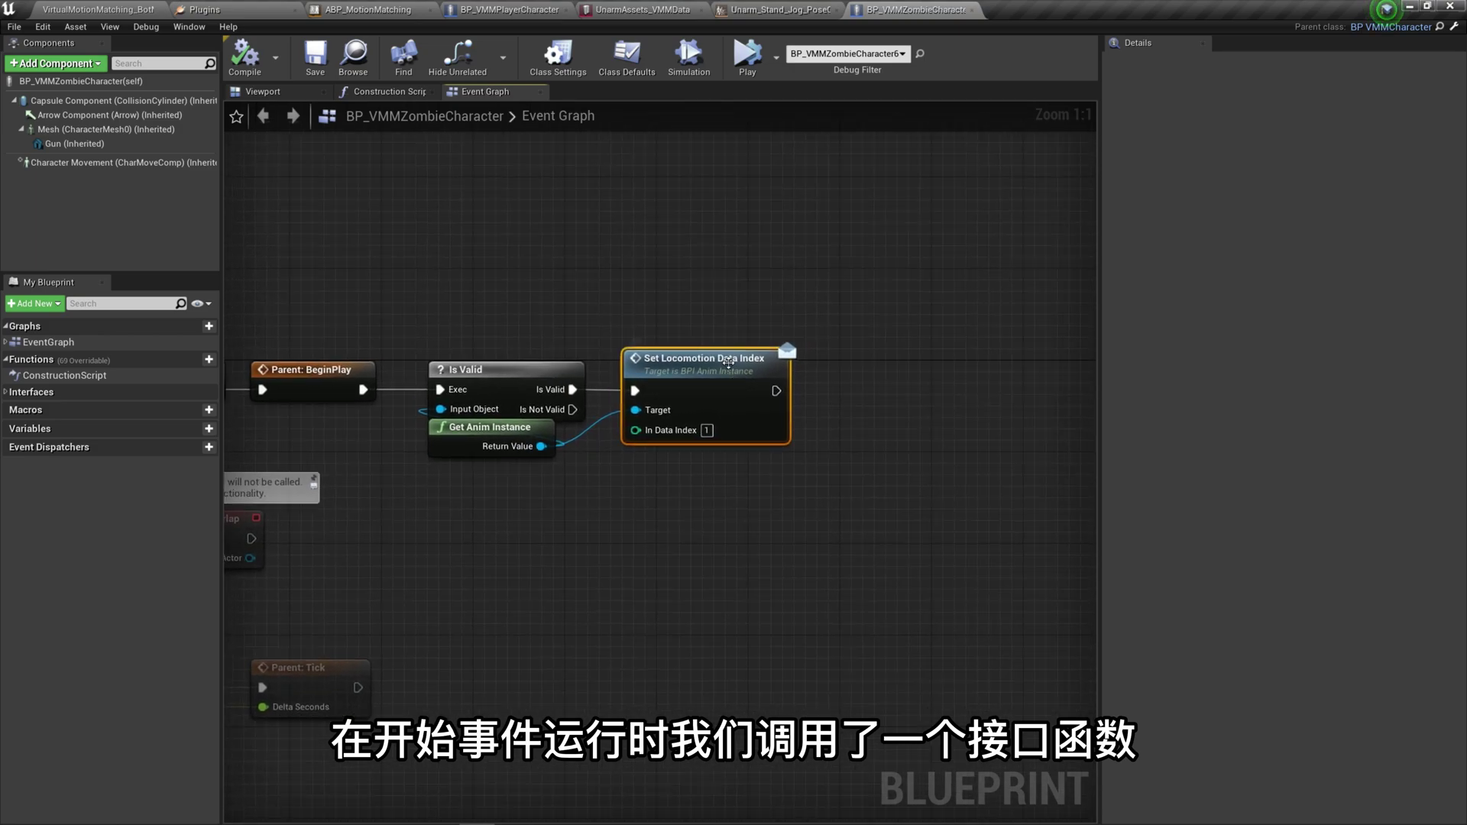
right_click_drag(761, 416, 815, 342)
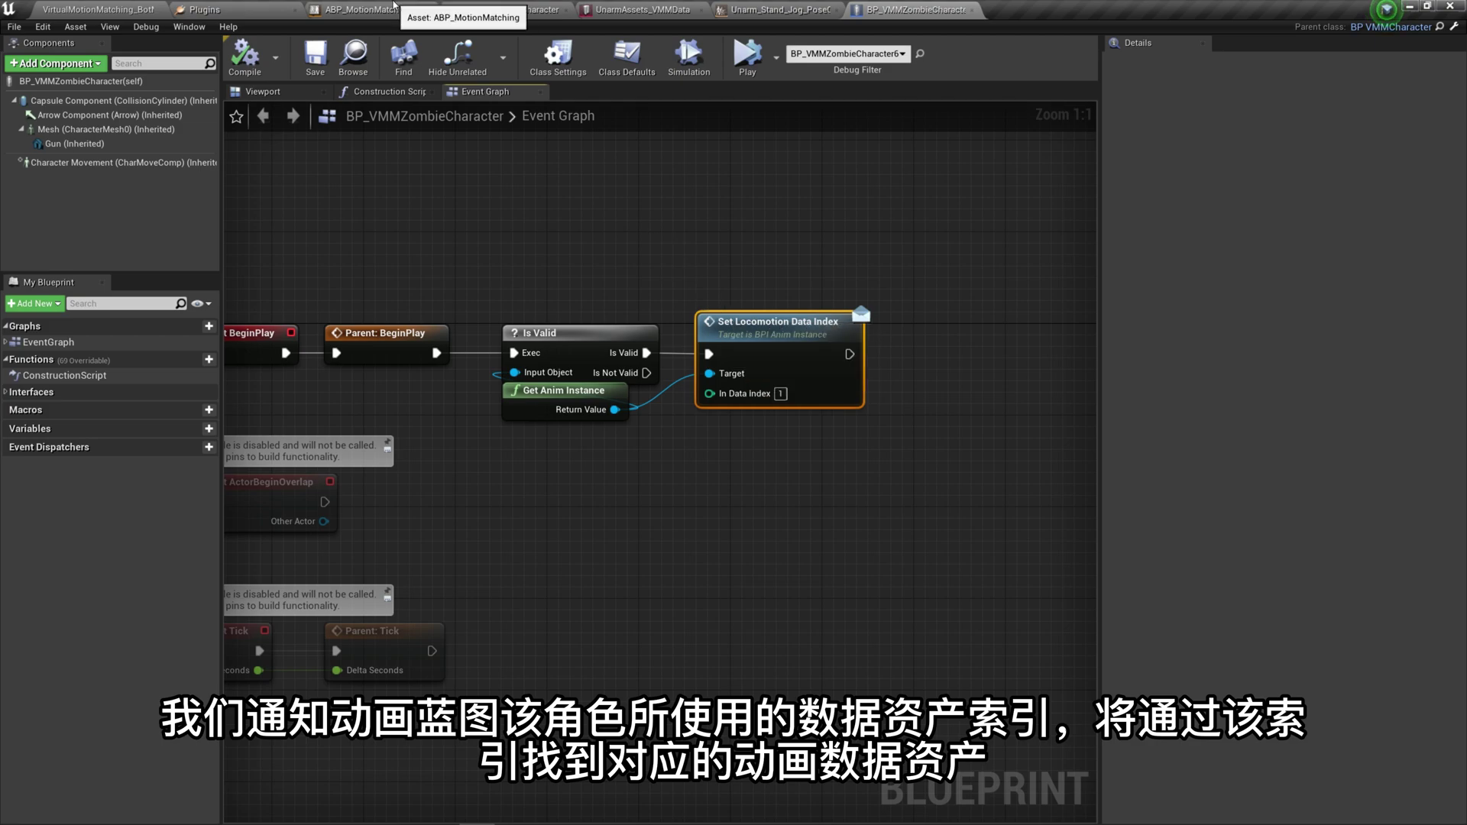
left_click(367, 10)
Step: Open ABP_MotionMatching's Interface EventGraph and select the Set Locomotion Data node
double_click(76, 611)
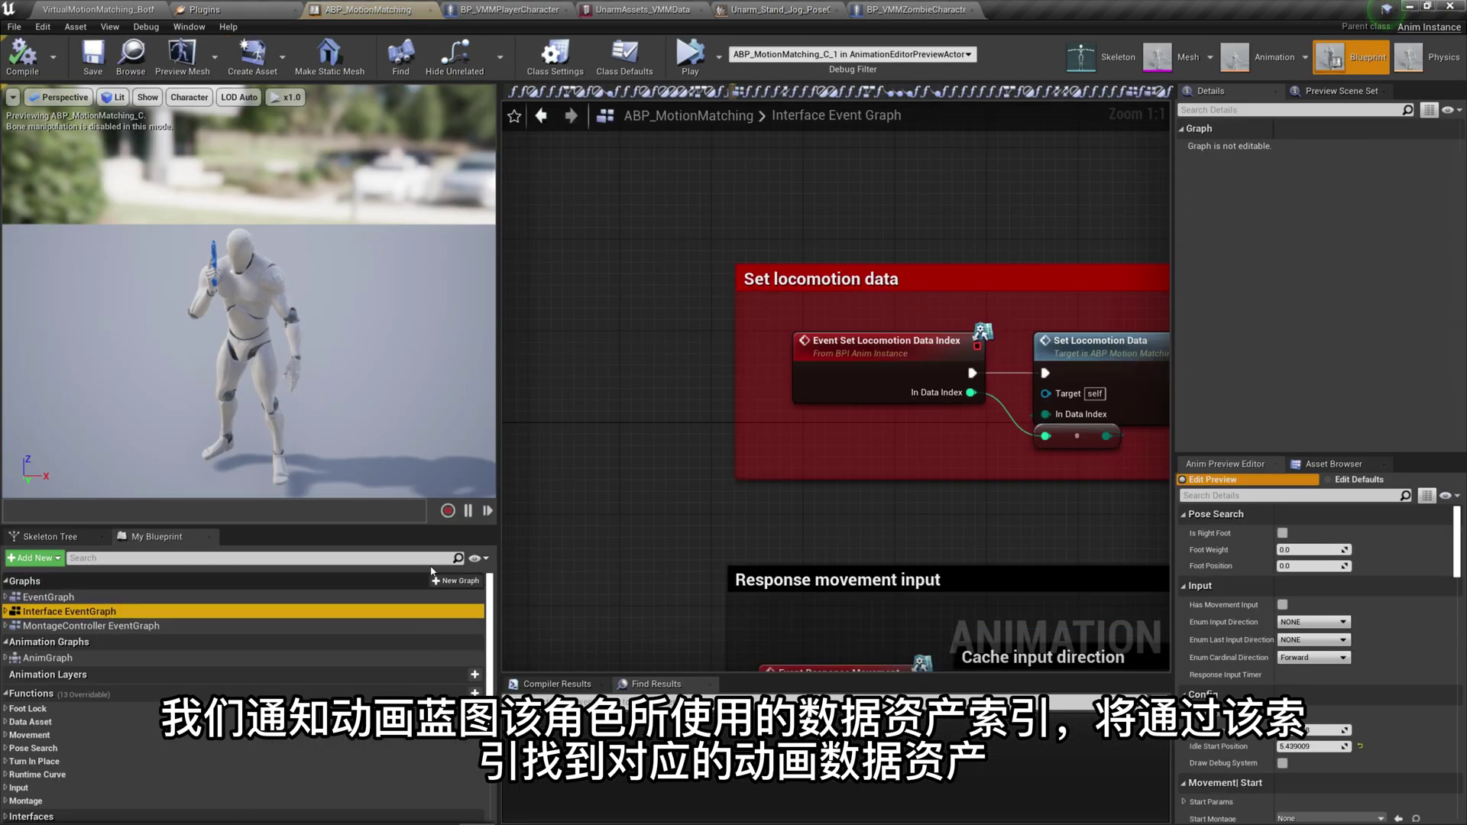
scroll(589, 432, "down", 3)
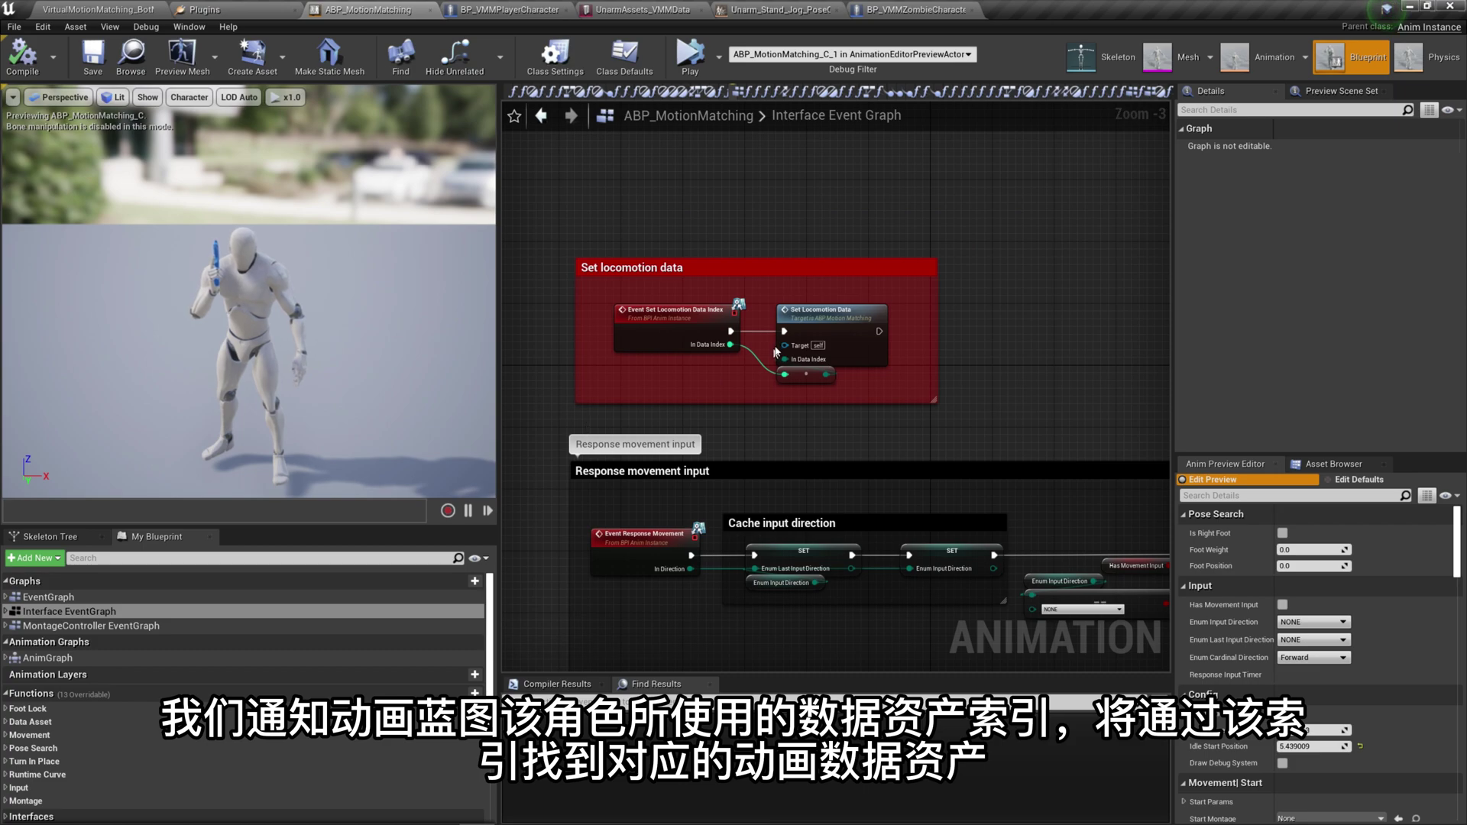
scroll(775, 351, "up", 3)
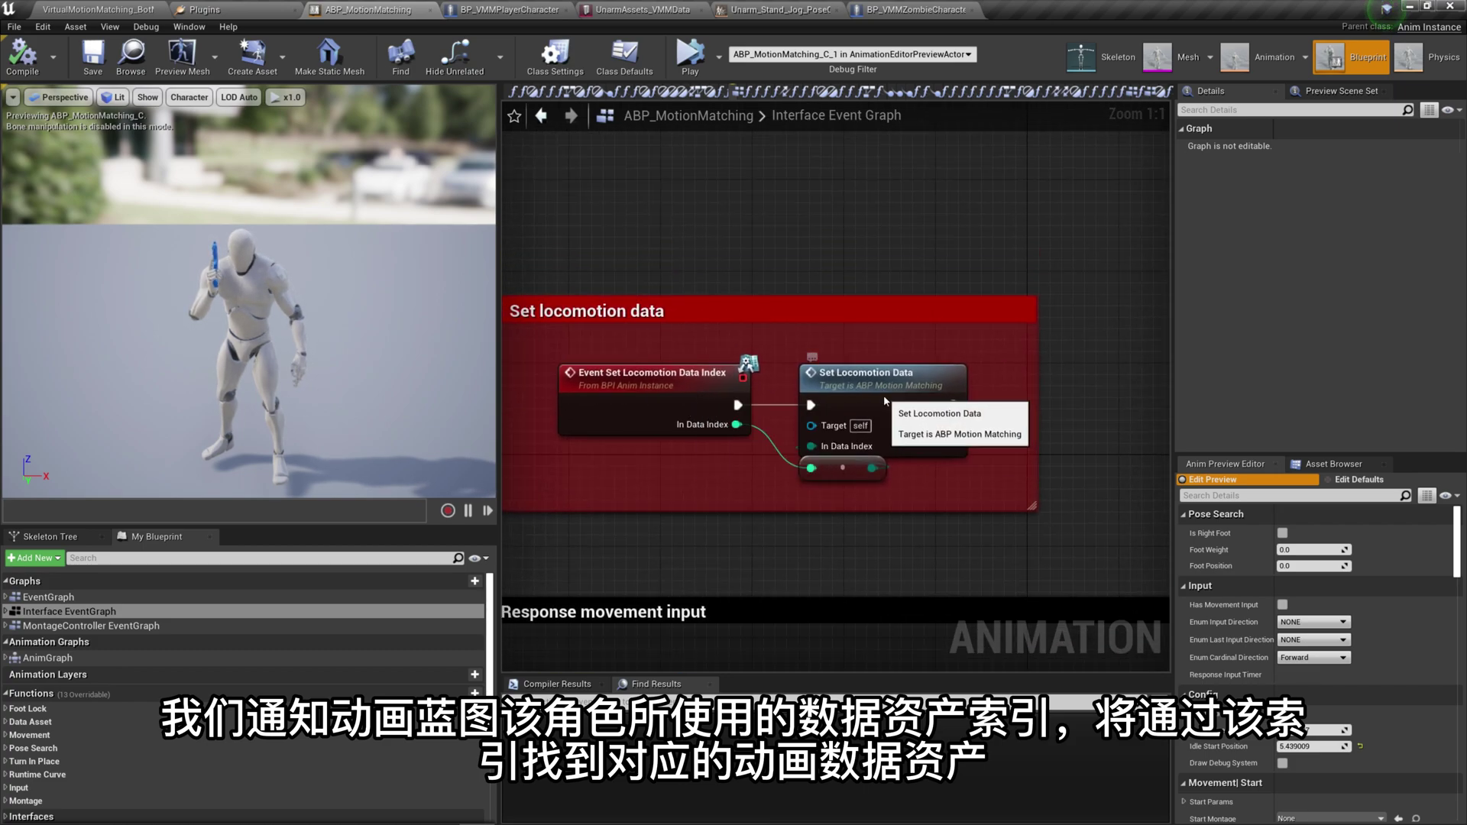
left_click(885, 402)
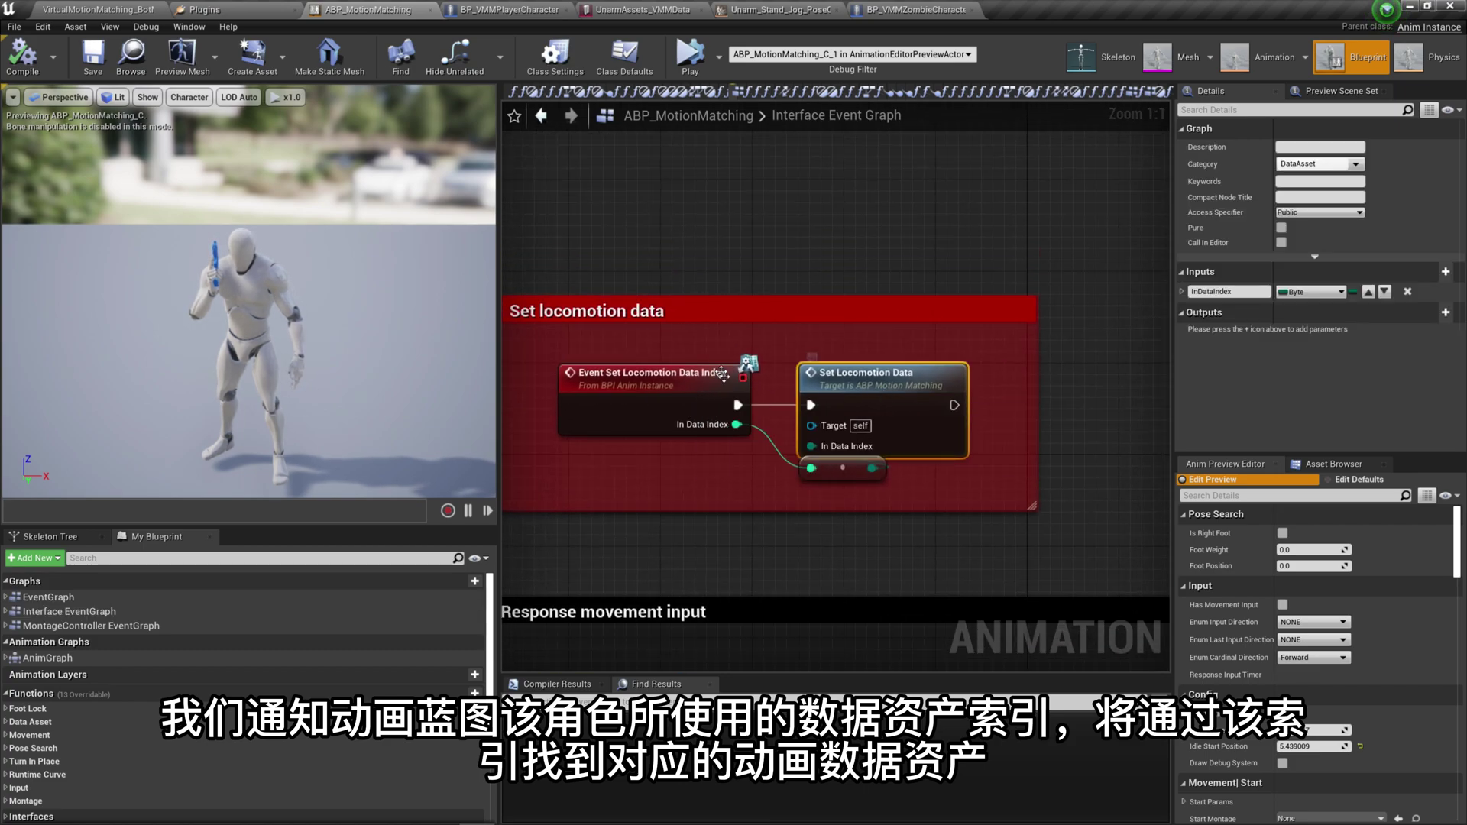
Step: Show Class Defaults listing Locomotion Datas: UnarmAssets_VMMData at index 0, ZombieAssets_VMMData at 1
left_click(633, 61)
scroll(1286, 346, "down", 3)
scroll(1286, 346, "down", 2)
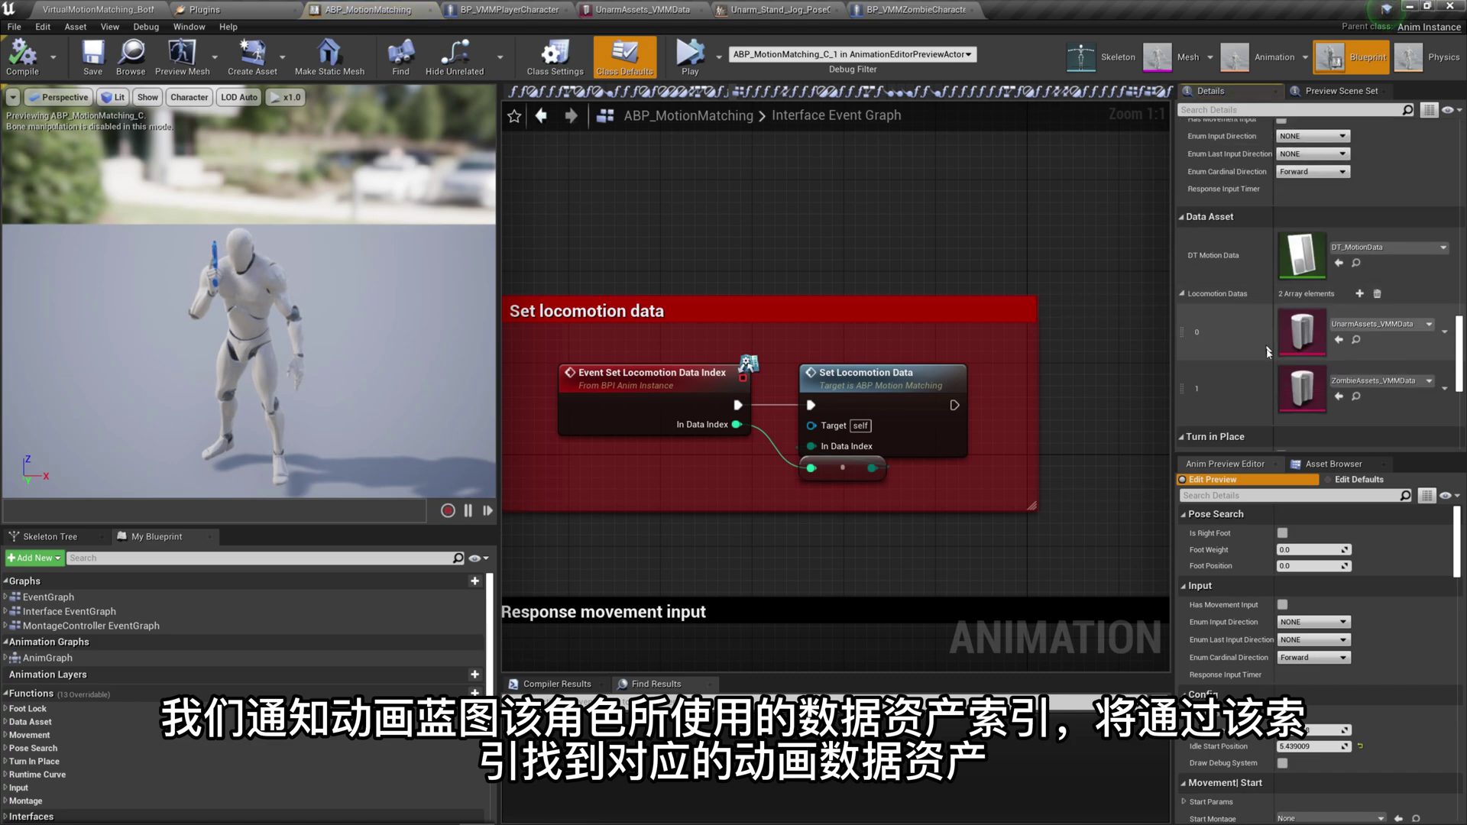
scroll(1268, 352, "down", 1)
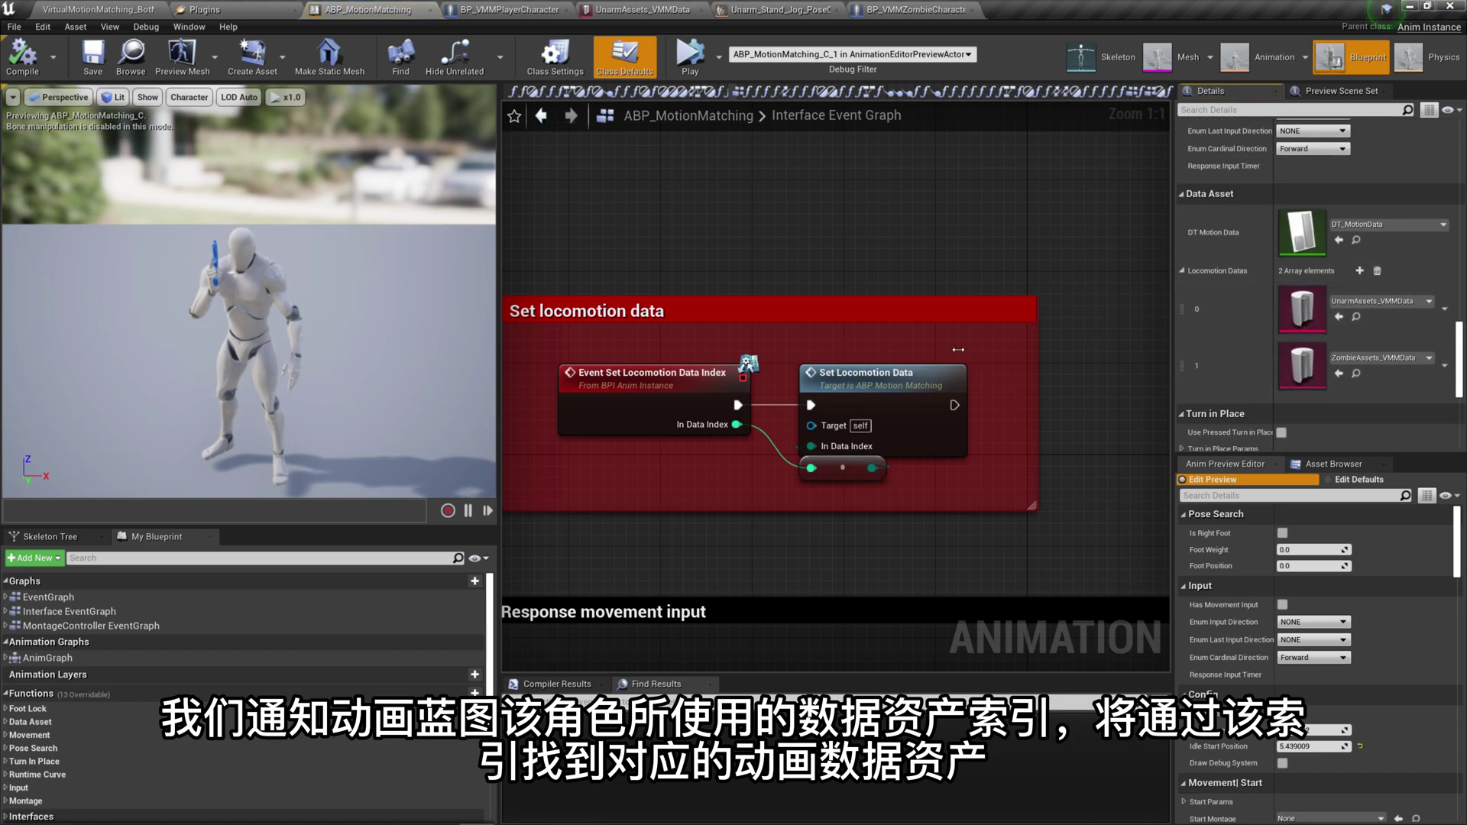